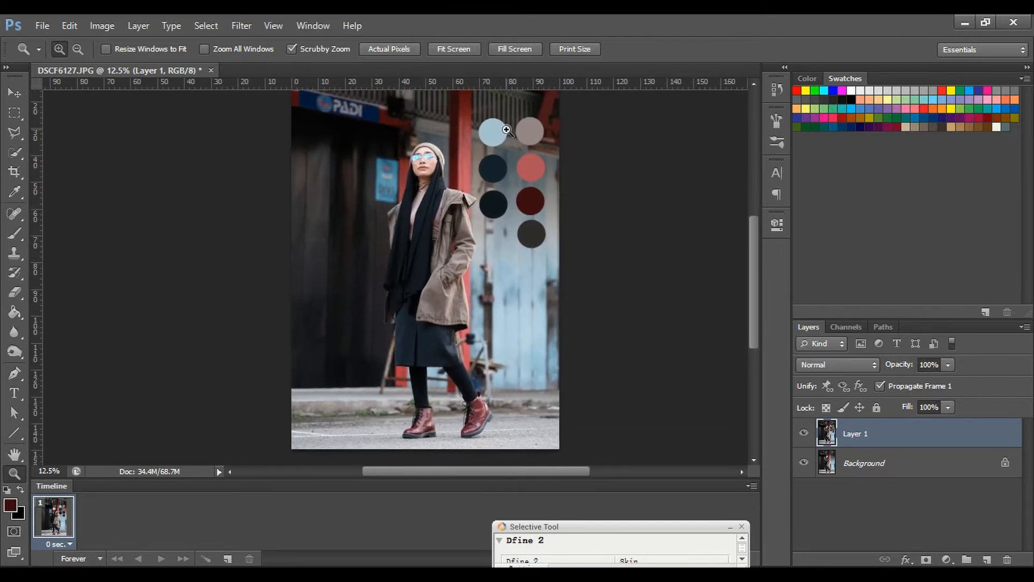
Examine the colour palette circles placed beside the model in the photo up close
{"action": "left_click_drag", "start_coordinate": [506, 129], "coordinate": [476, 270]}
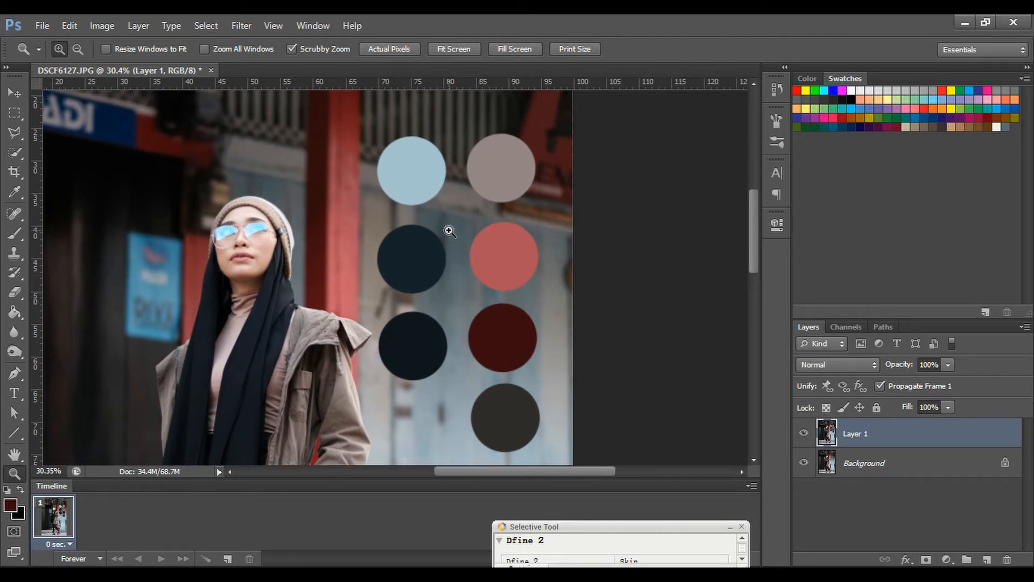
{"action": "left_click_drag", "start_coordinate": [404, 231], "coordinate": [492, 208]}
{"action": "mouse_move", "coordinate": [492, 337]}
{"action": "left_mouse_down"}
{"action": "mouse_move", "coordinate": [515, 217]}
{"action": "mouse_move", "coordinate": [494, 343]}
{"action": "left_mouse_up"}
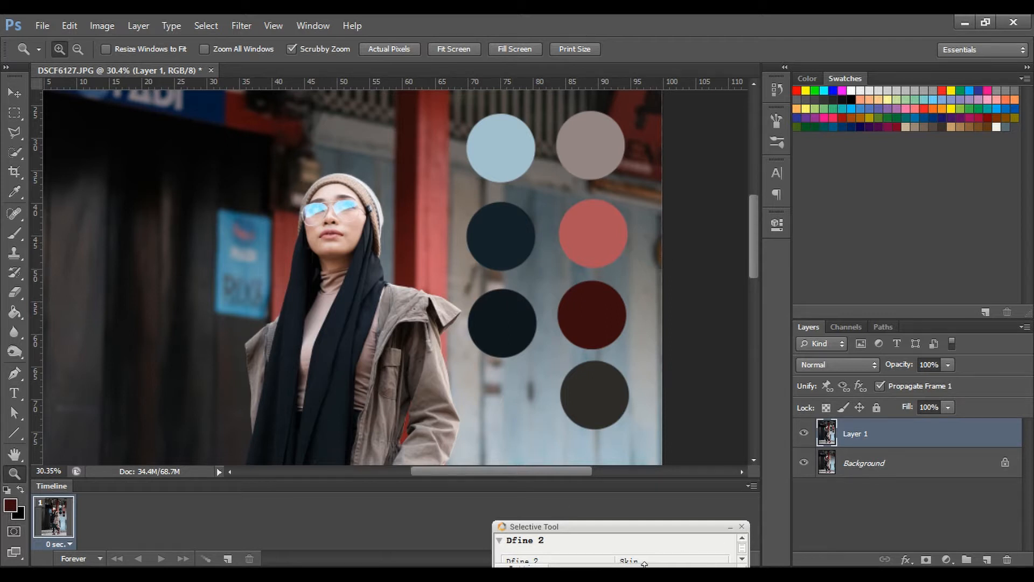
Switch to Lightroom and select three photos: the first one, the seated one and DSCF6127.JPG
{"action": "mouse_move", "coordinate": [576, 575]}
{"action": "left_click", "coordinate": [595, 519]}
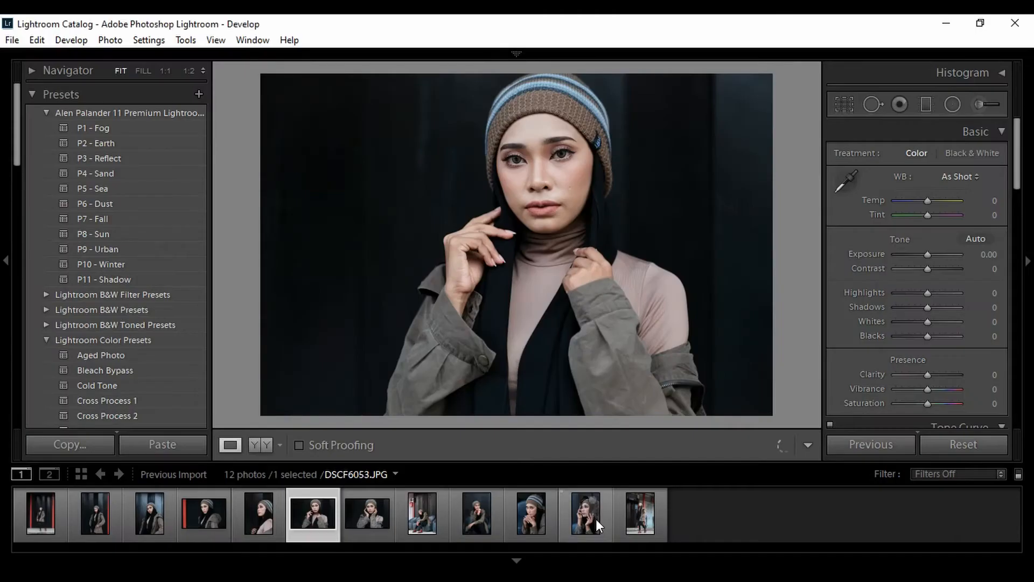
{"action": "left_click", "coordinate": [40, 521]}
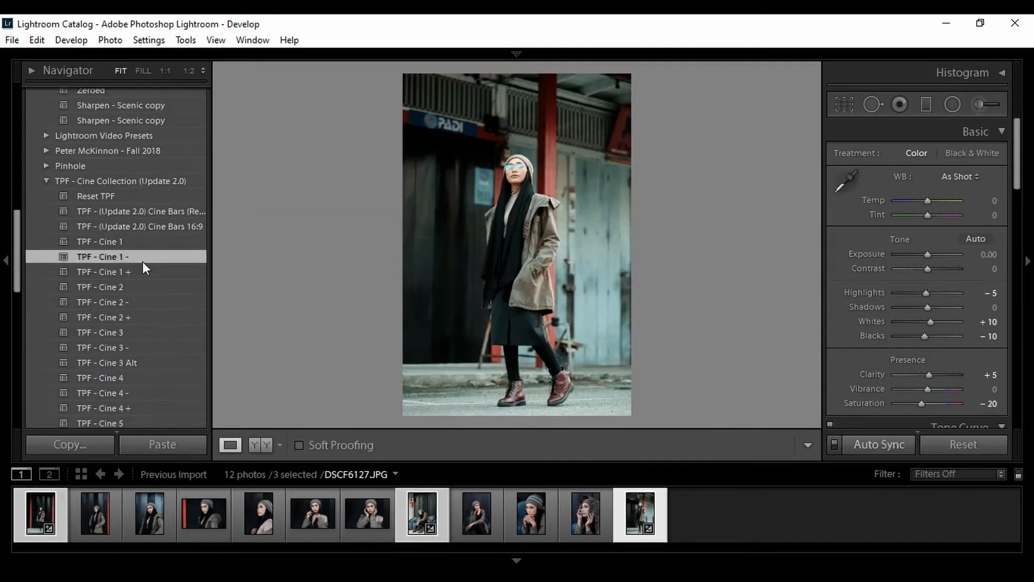
Try the TPF presets Cine 1 +, Cine 2 and Cine 2 -, and apply TPF - Cine 6 - to the selected photos
{"action": "left_click", "coordinate": [135, 276]}
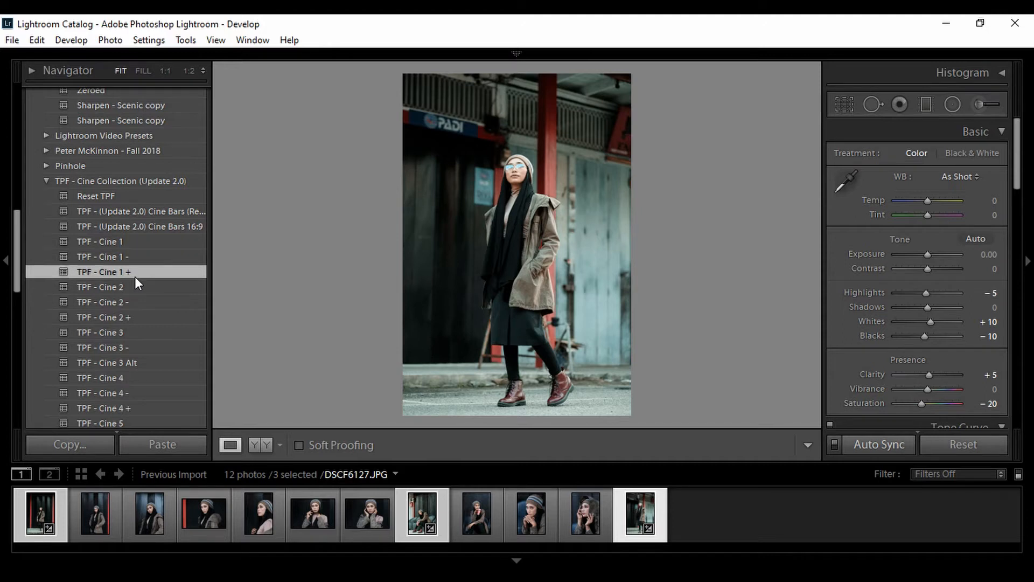
{"action": "left_click", "coordinate": [109, 289]}
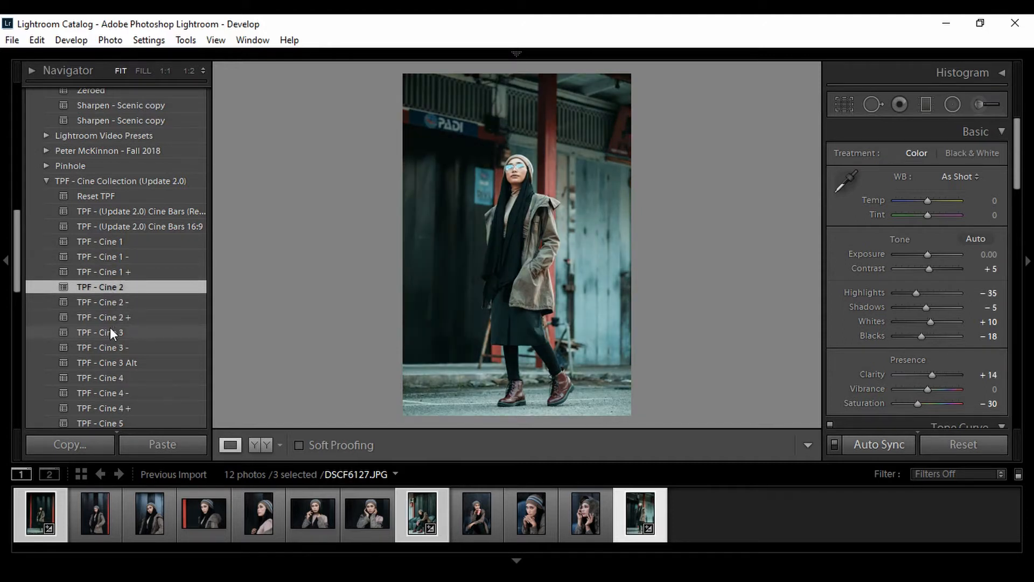
{"action": "left_click", "coordinate": [112, 306]}
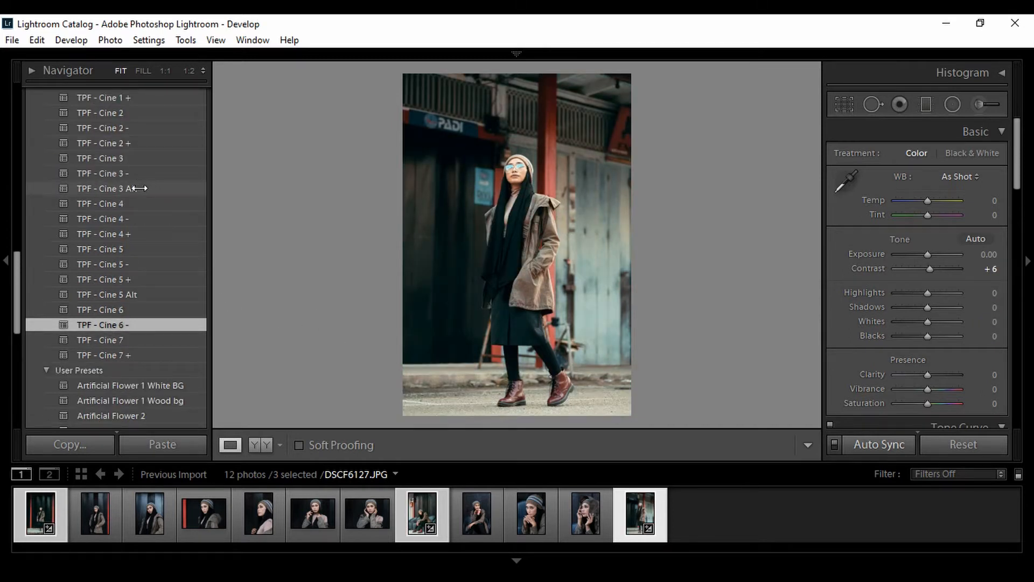
Try a Split Toning highlight tint with hue 52 and saturation 13
{"action": "scroll", "coordinate": [993, 264], "scroll_direction": "down", "scroll_amount": 10}
{"action": "scroll", "coordinate": [994, 345], "scroll_direction": "down", "scroll_amount": 5}
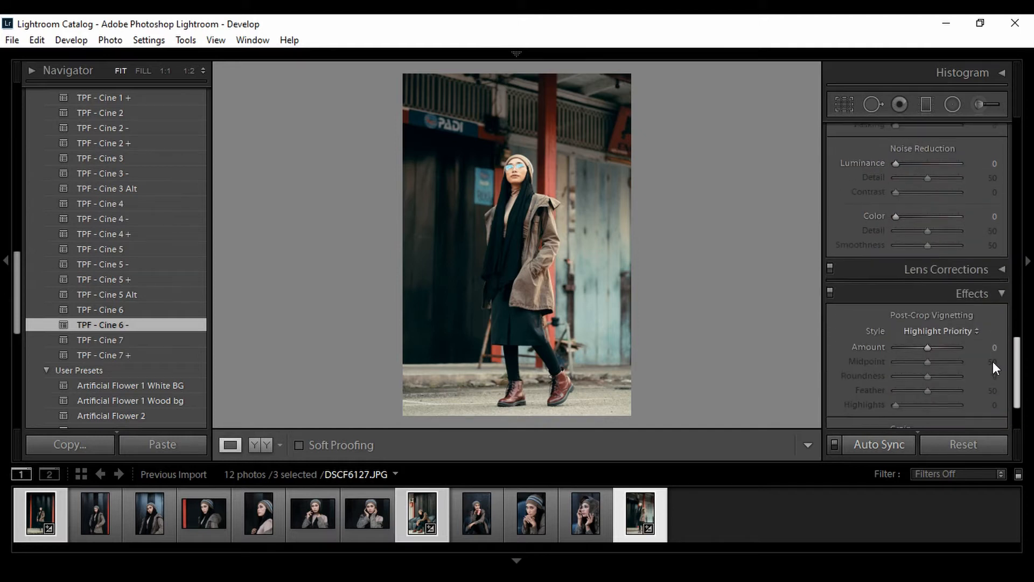
{"action": "scroll", "coordinate": [993, 356], "scroll_direction": "up", "scroll_amount": 6}
{"action": "scroll", "coordinate": [997, 318], "scroll_direction": "up", "scroll_amount": 4}
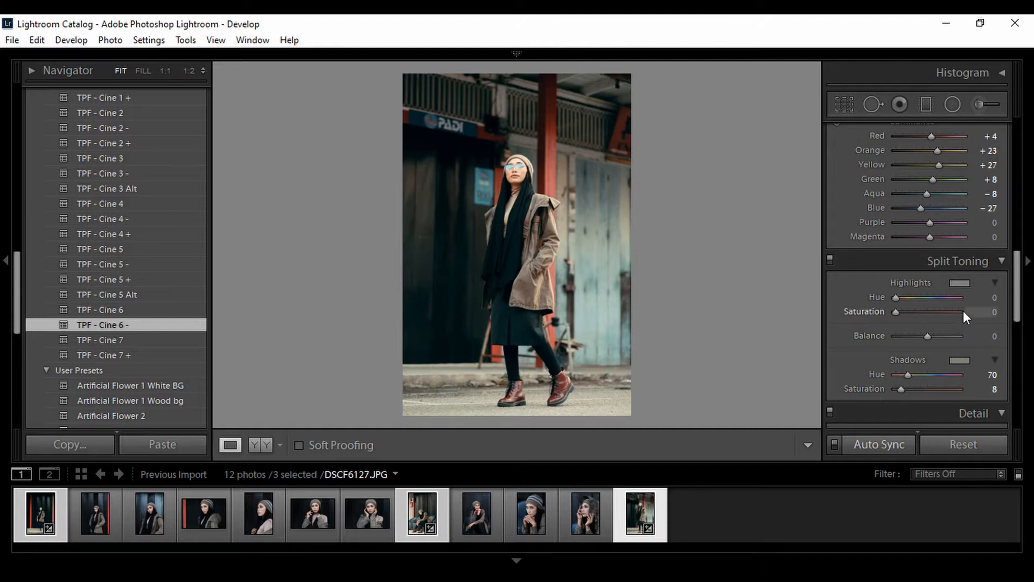
{"action": "left_click", "coordinate": [965, 283]}
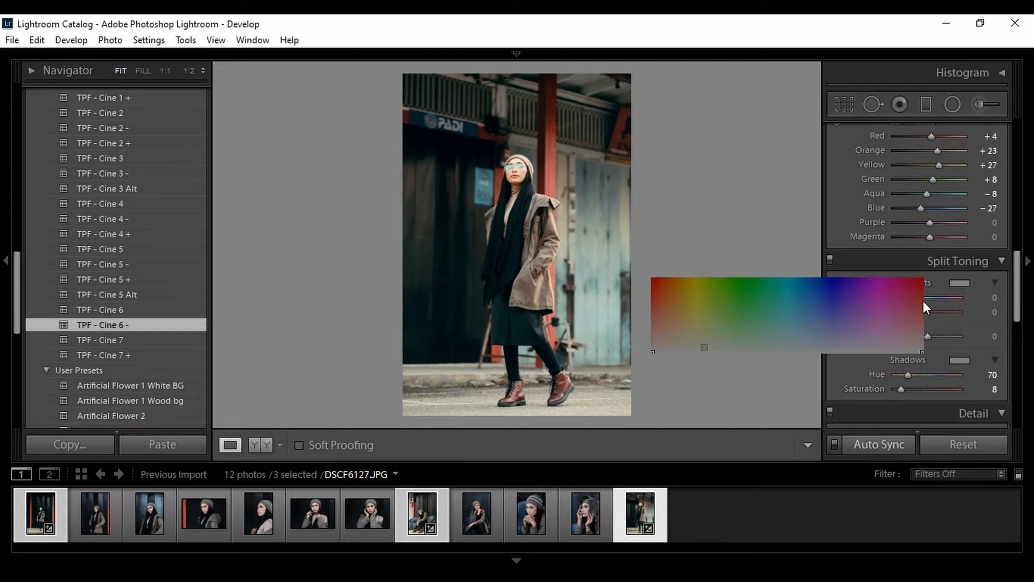
{"action": "left_click", "coordinate": [696, 340]}
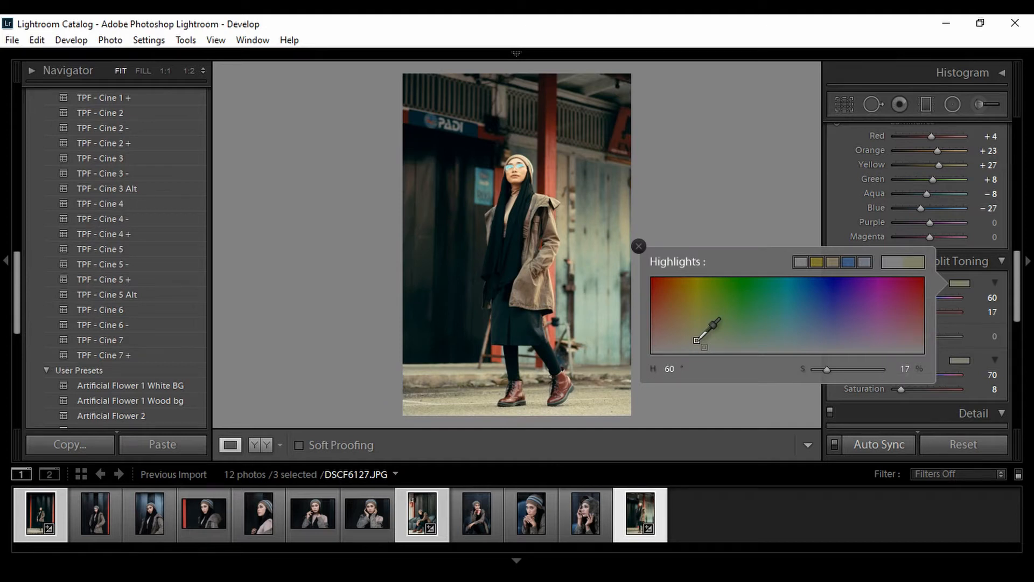
{"action": "left_click_drag", "start_coordinate": [696, 340], "coordinate": [691, 343]}
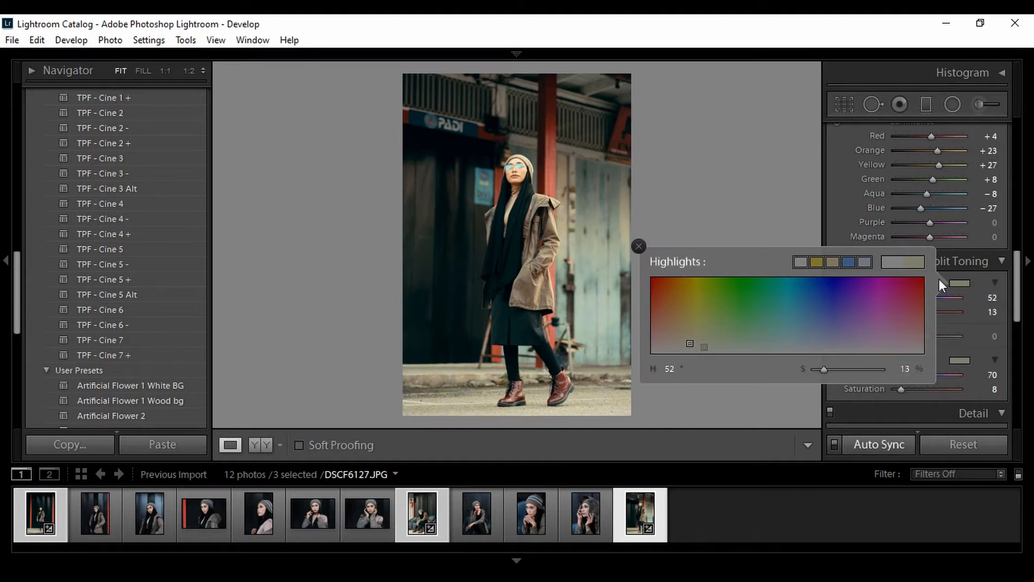
{"action": "left_click", "coordinate": [997, 286]}
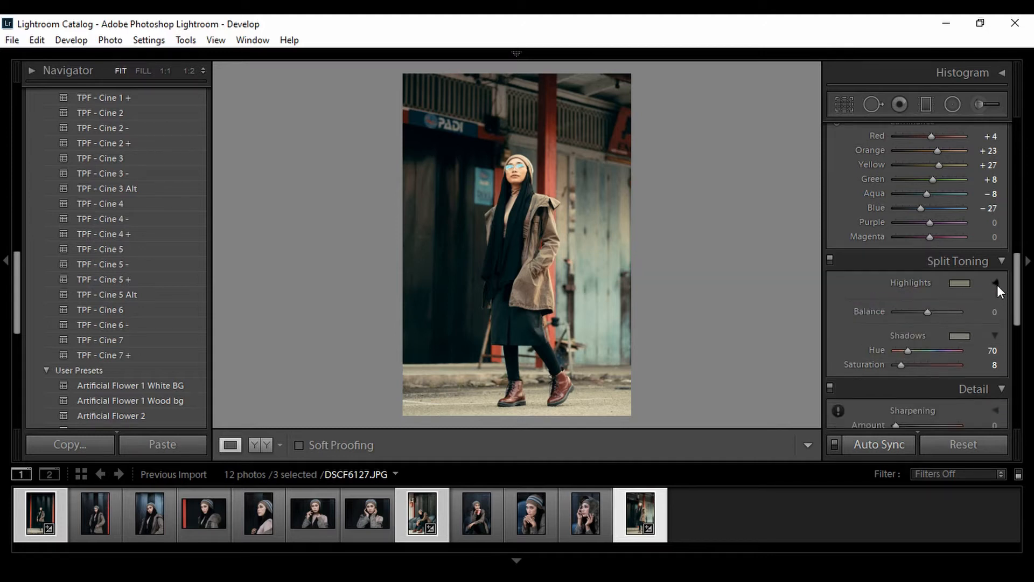
Set the Split Toning shadows to hue 215, saturation 12 and the highlights to hue 54, saturation 19
{"action": "scroll", "coordinate": [960, 293], "scroll_direction": "down", "scroll_amount": 2}
{"action": "left_click", "coordinate": [960, 292]}
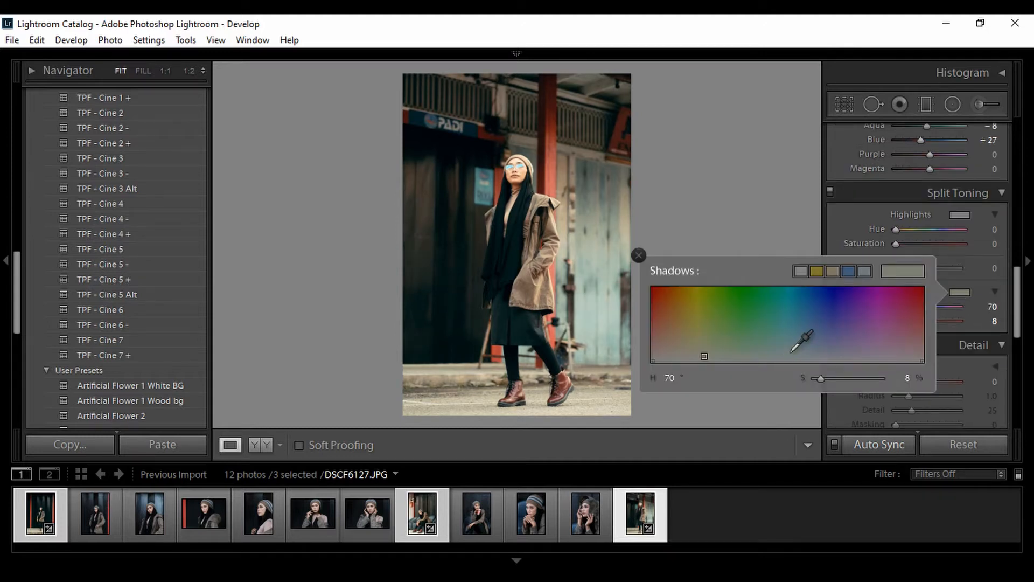
{"action": "left_click", "coordinate": [867, 273]}
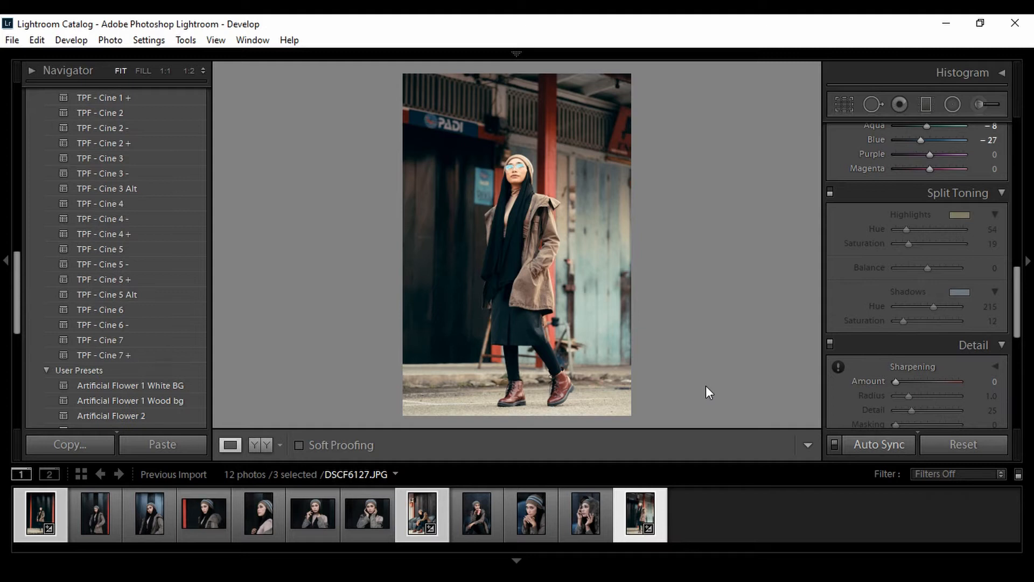
Try darkening the photo edges with post-crop vignetting amounts of -23 and -30
{"action": "left_click_drag", "start_coordinate": [928, 328], "coordinate": [920, 328]}
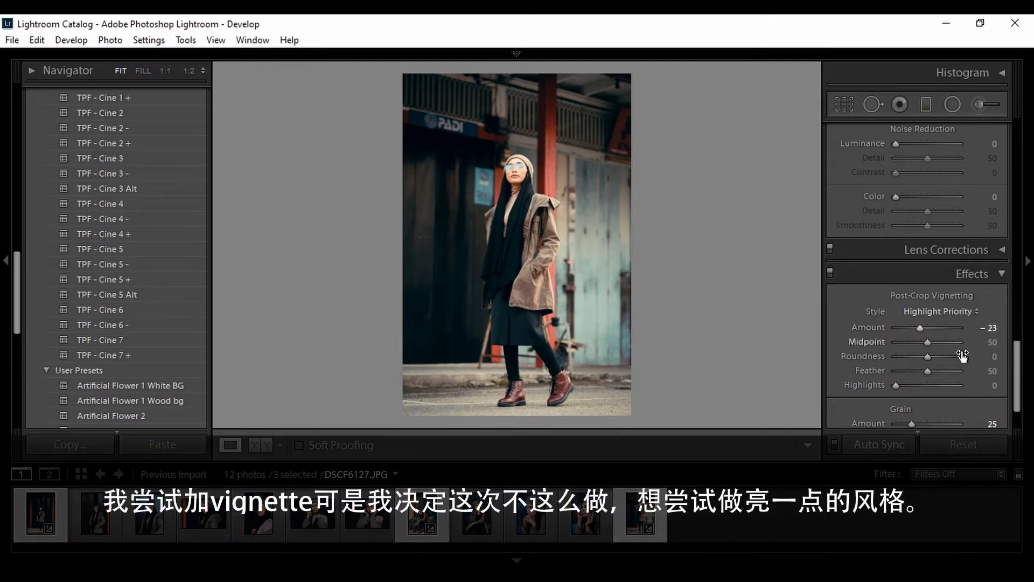
{"action": "left_click", "coordinate": [987, 331]}
{"action": "type", "text": "-30"}
{"action": "key", "text": "Return"}
{"action": "left_click_drag", "start_coordinate": [983, 331], "coordinate": [969, 331]}
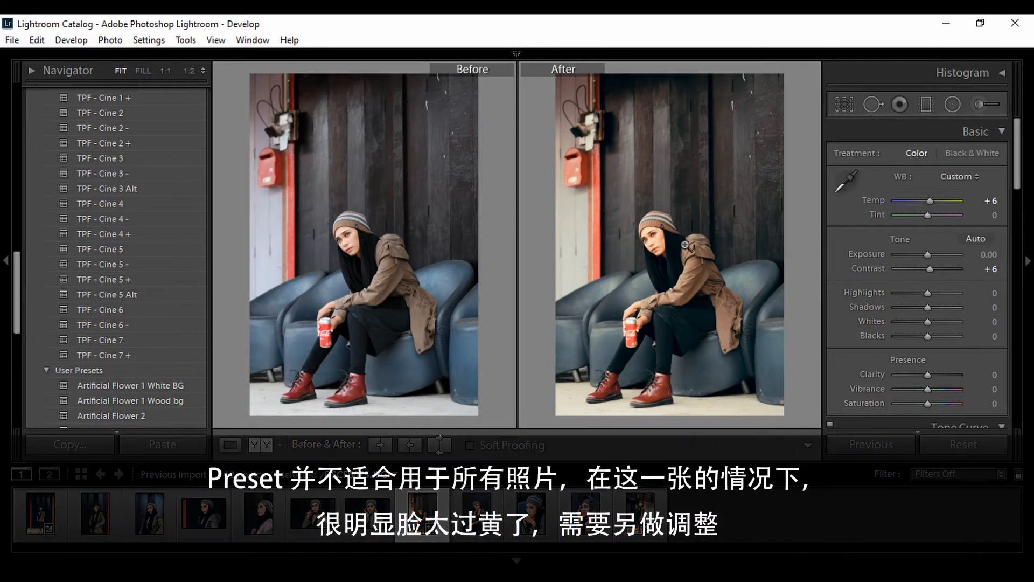
Compare the seated model's face and skin tone before and after the edit at 1:1
{"action": "left_click", "coordinate": [686, 245]}
{"action": "left_click_drag", "start_coordinate": [687, 258], "coordinate": [688, 234]}
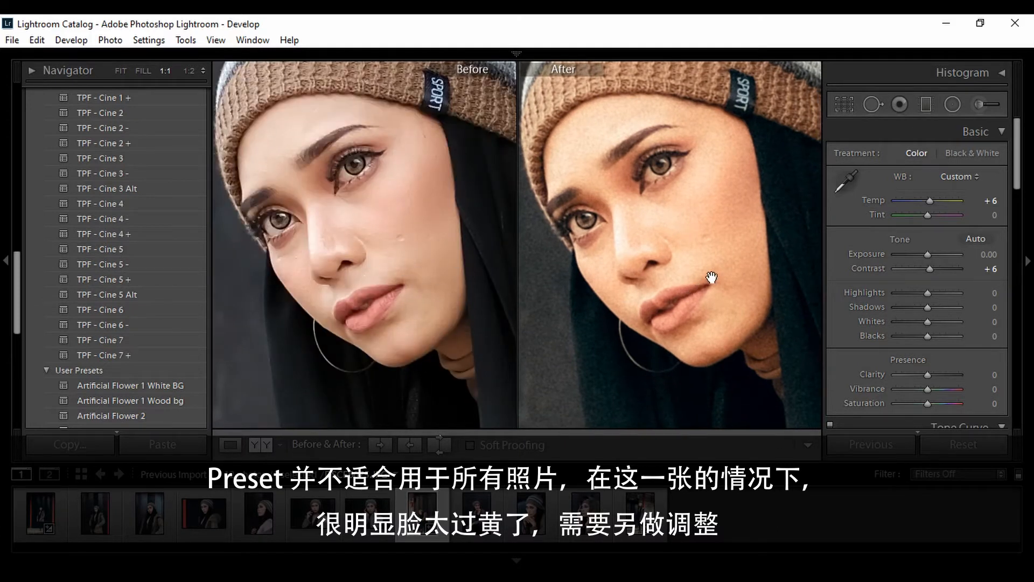
{"action": "left_click_drag", "start_coordinate": [739, 232], "coordinate": [709, 251]}
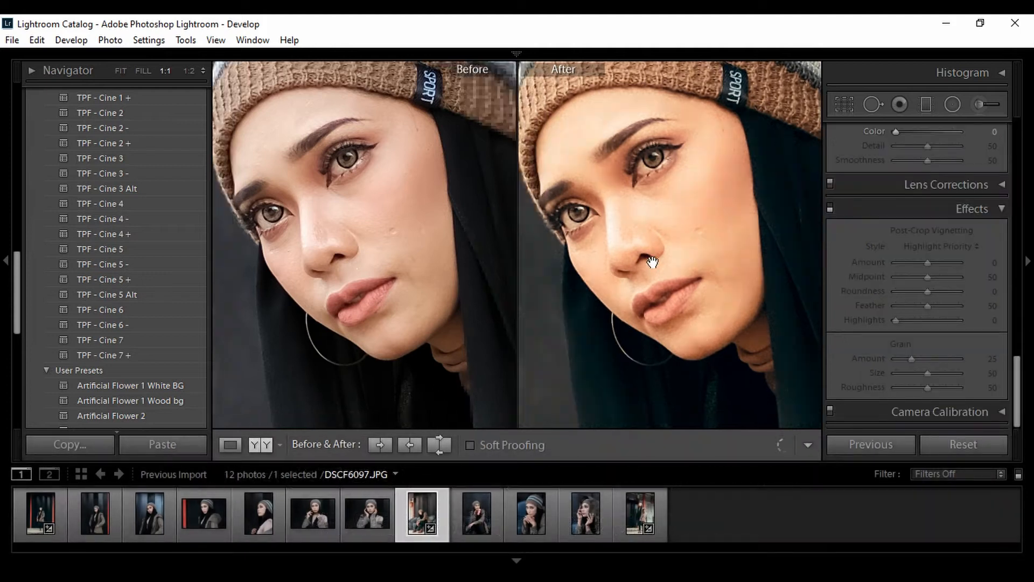
{"action": "left_click_drag", "start_coordinate": [701, 234], "coordinate": [677, 242]}
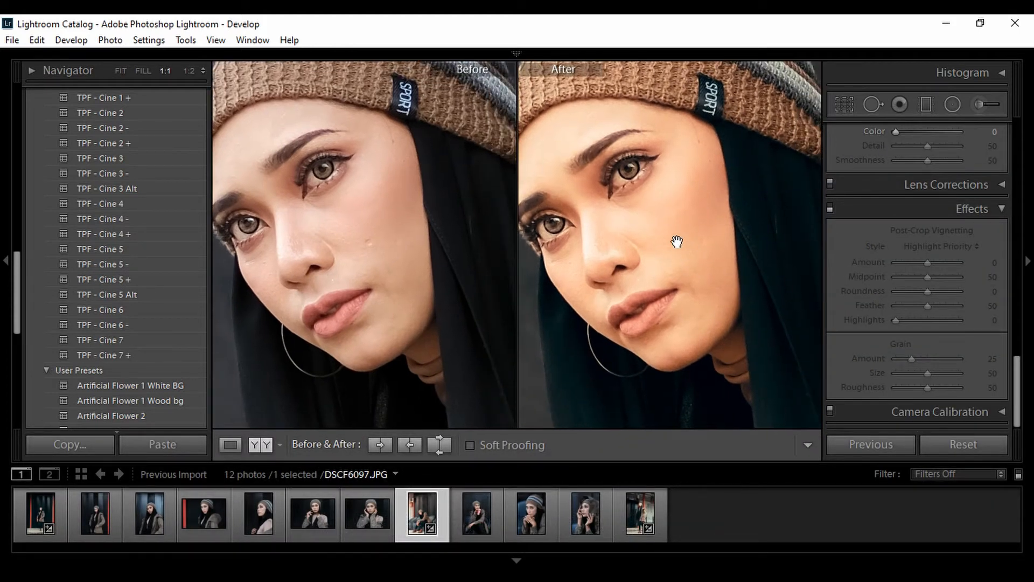
Examine the cheek, nose and skin texture in the striped-beanie portrait at 1:1 in the before and after view
{"action": "left_click", "coordinate": [523, 526]}
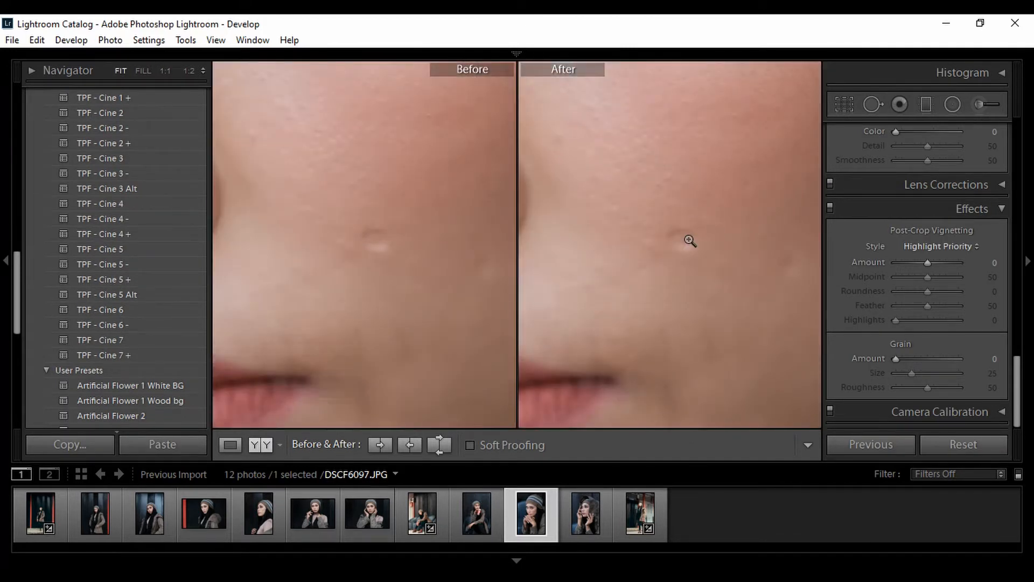
{"action": "left_click", "coordinate": [691, 238]}
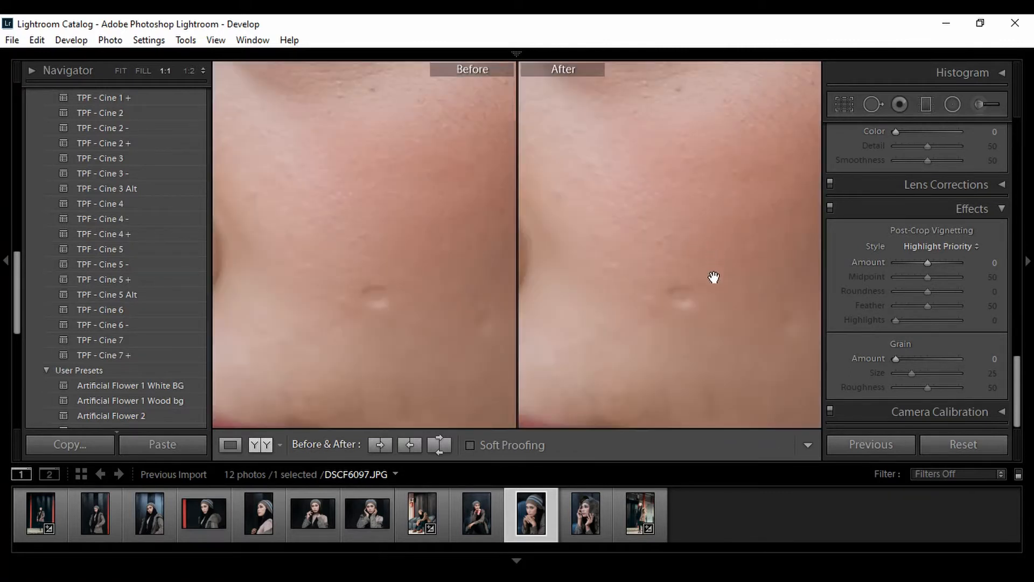
{"action": "left_click_drag", "start_coordinate": [714, 277], "coordinate": [745, 353]}
{"action": "left_click_drag", "start_coordinate": [608, 284], "coordinate": [804, 346]}
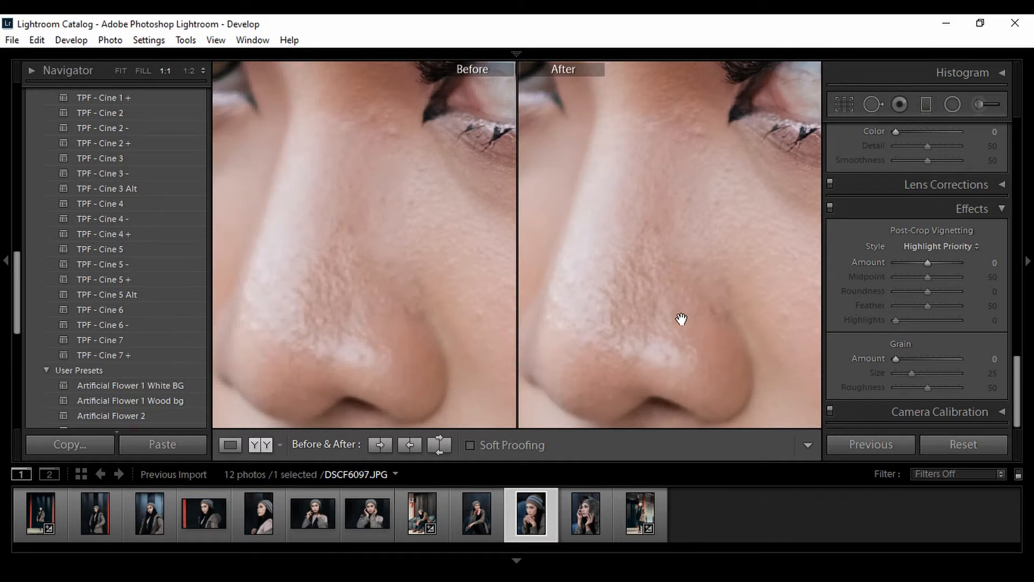
{"action": "left_click_drag", "start_coordinate": [682, 319], "coordinate": [592, 237]}
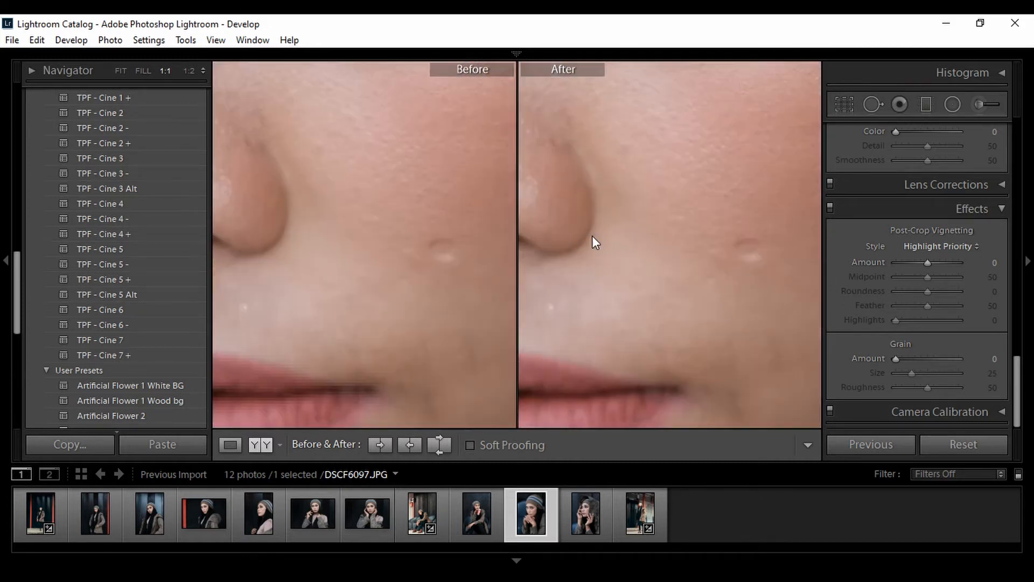
{"action": "left_click", "coordinate": [731, 250]}
{"action": "left_click", "coordinate": [692, 230]}
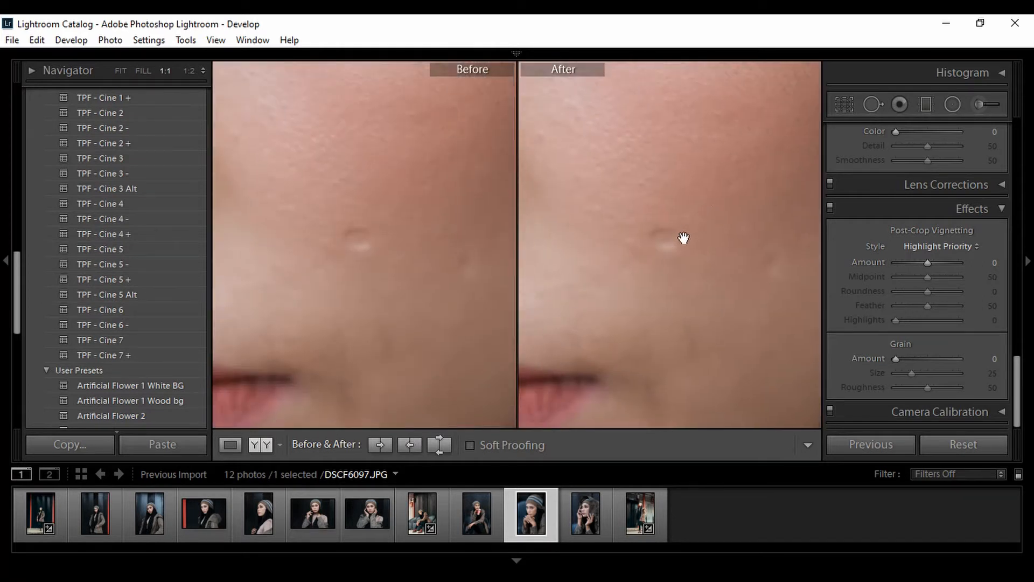
{"action": "left_click", "coordinate": [685, 238]}
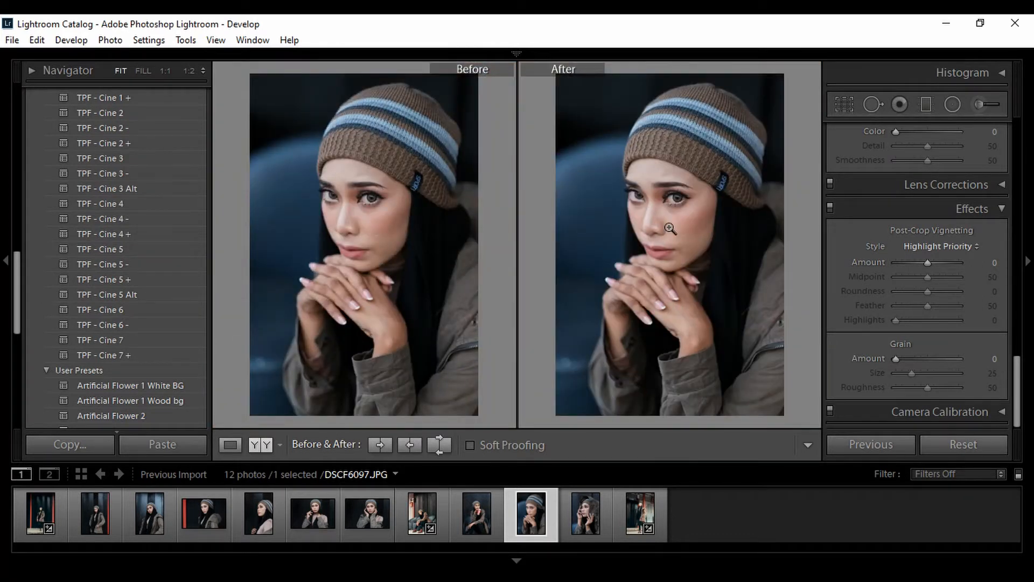
{"action": "left_click_drag", "start_coordinate": [670, 229], "coordinate": [633, 201]}
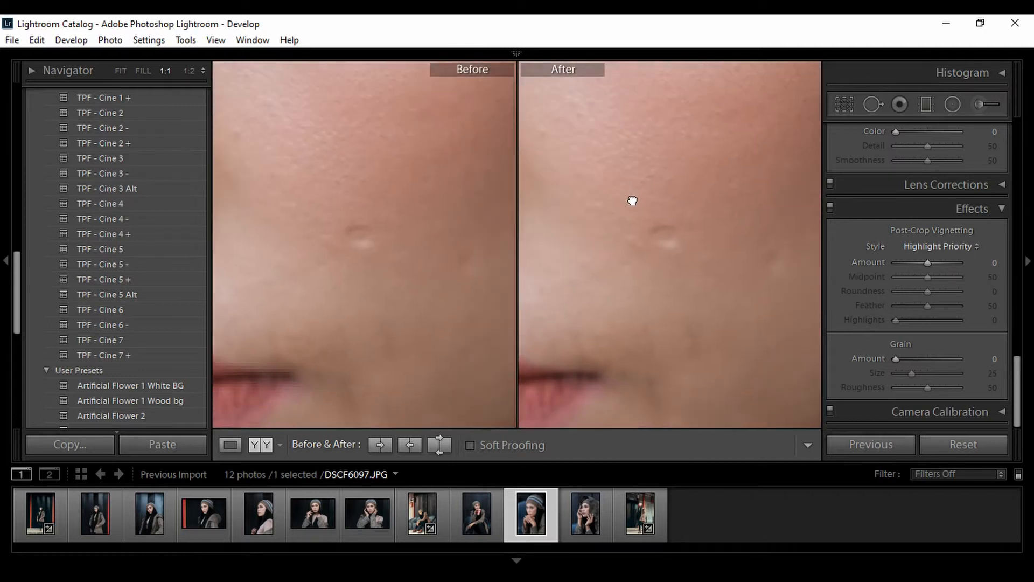
{"action": "left_click", "coordinate": [704, 404]}
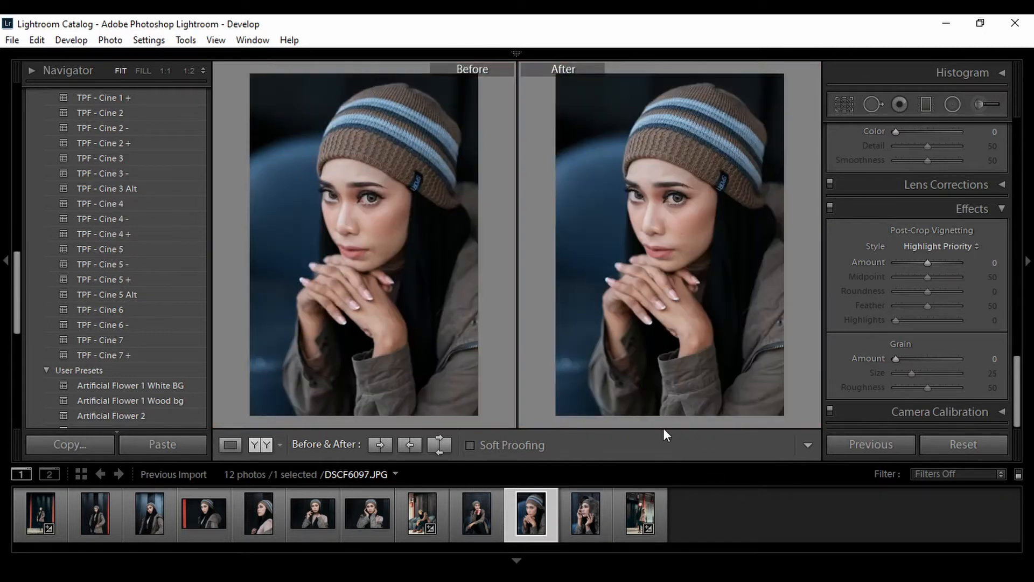
Compare the before and after colours of the standing photo DSCF6127.JPG and the seated photo, including the seated model's face
{"action": "left_click", "coordinate": [636, 520]}
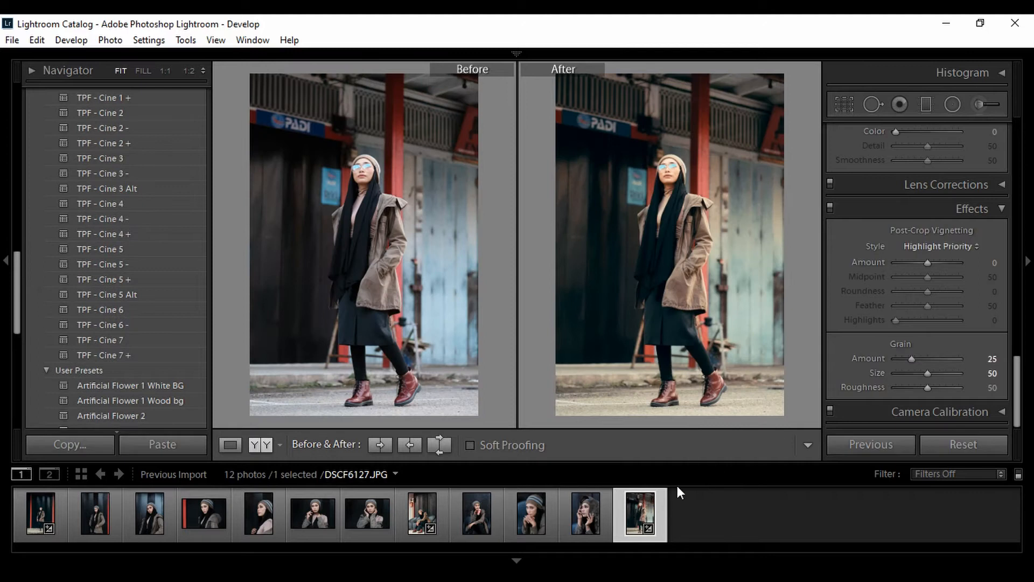
{"action": "left_click", "coordinate": [413, 512]}
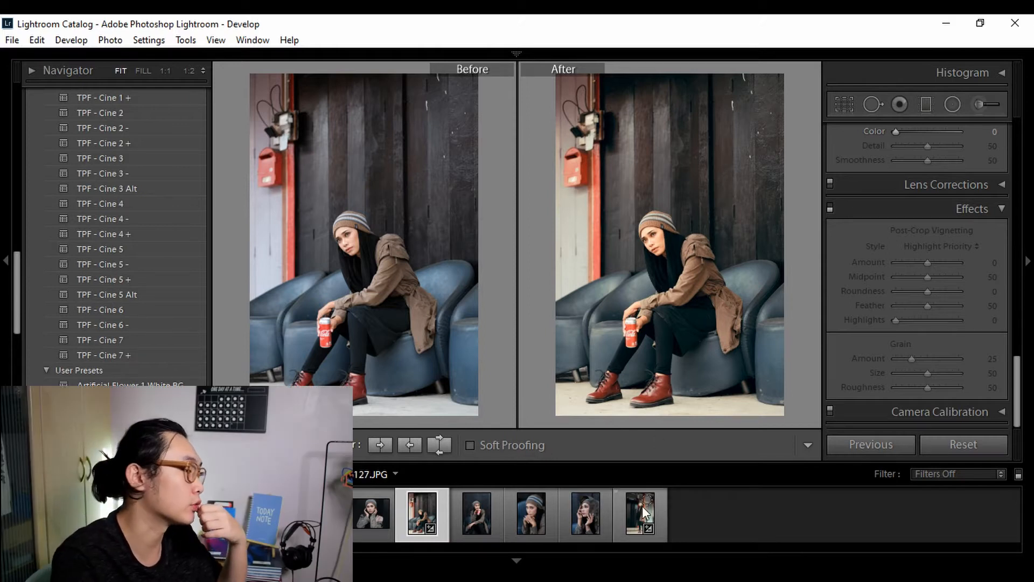
{"action": "left_click", "coordinate": [642, 515]}
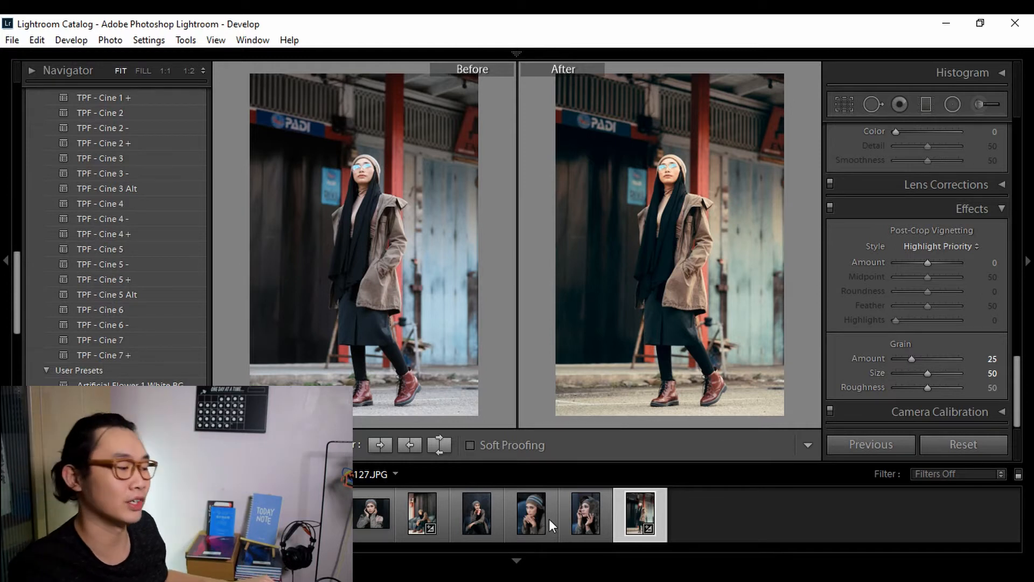
{"action": "left_click", "coordinate": [431, 522]}
{"action": "left_click", "coordinate": [667, 226]}
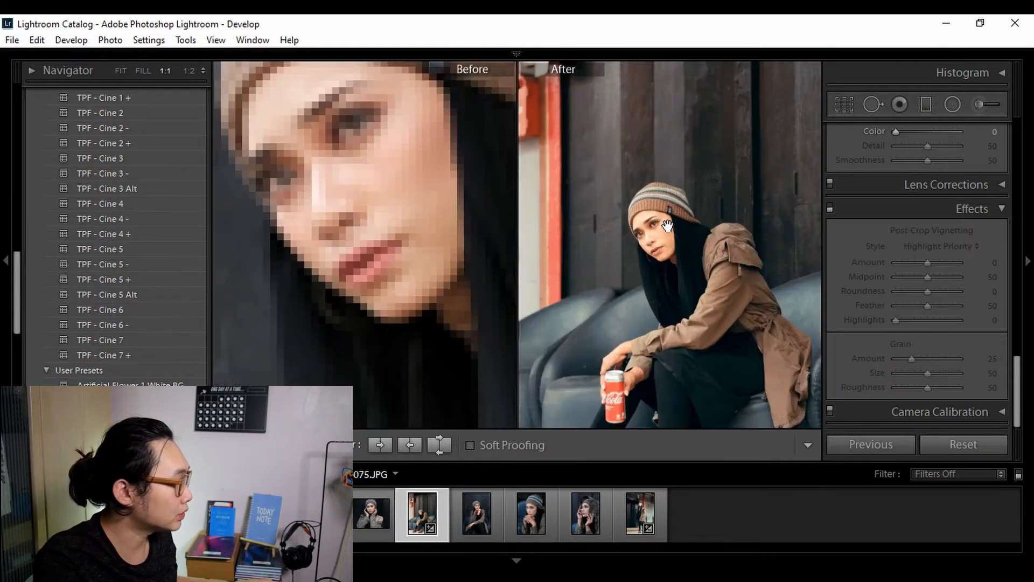
{"action": "left_click", "coordinate": [676, 228]}
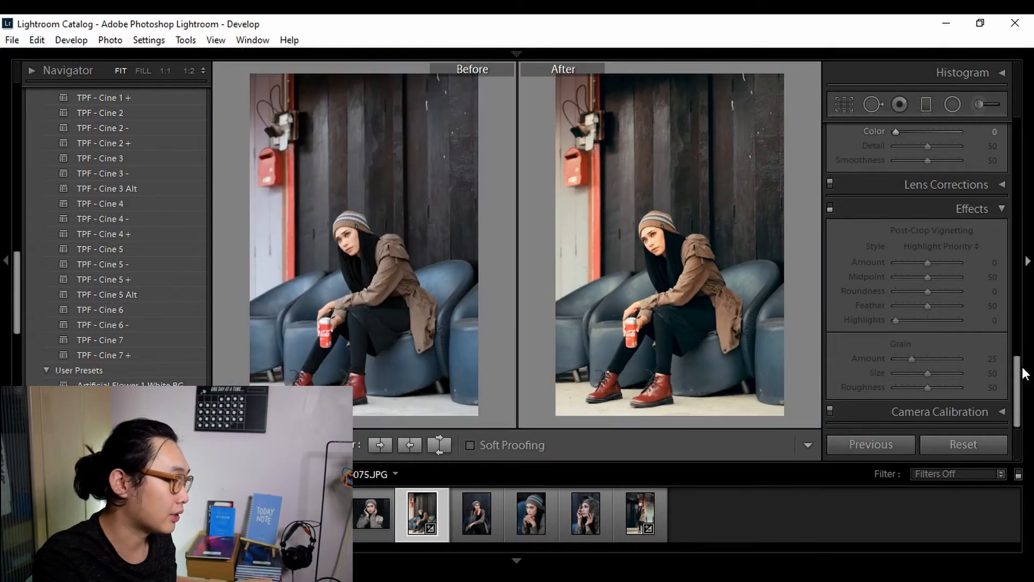
Inspect the face in the hooded portrait DSCF6118.JPG at 1:1 before and after the edit
{"action": "scroll", "coordinate": [1024, 373], "scroll_direction": "up", "scroll_amount": 15}
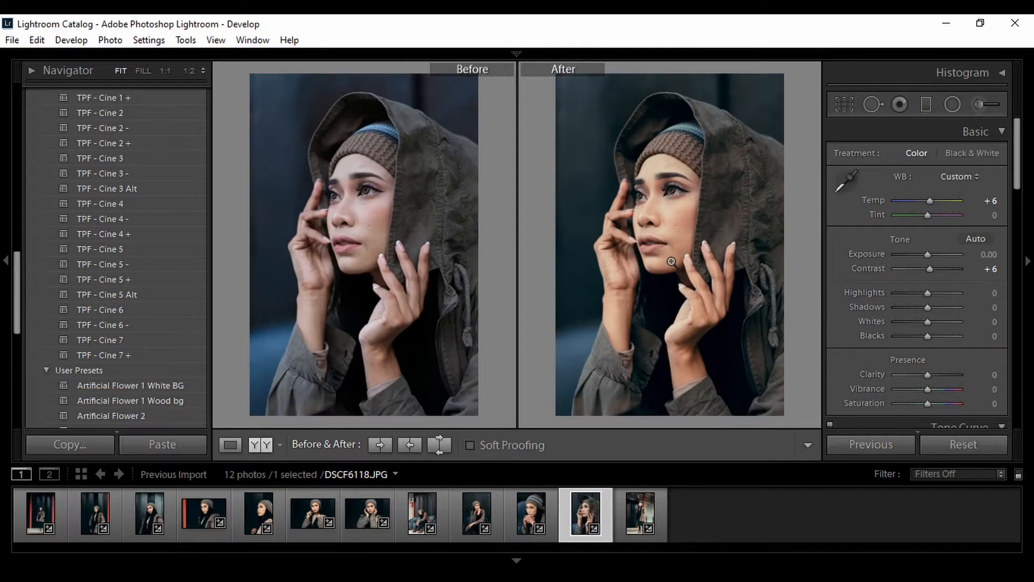
{"action": "left_click", "coordinate": [663, 253]}
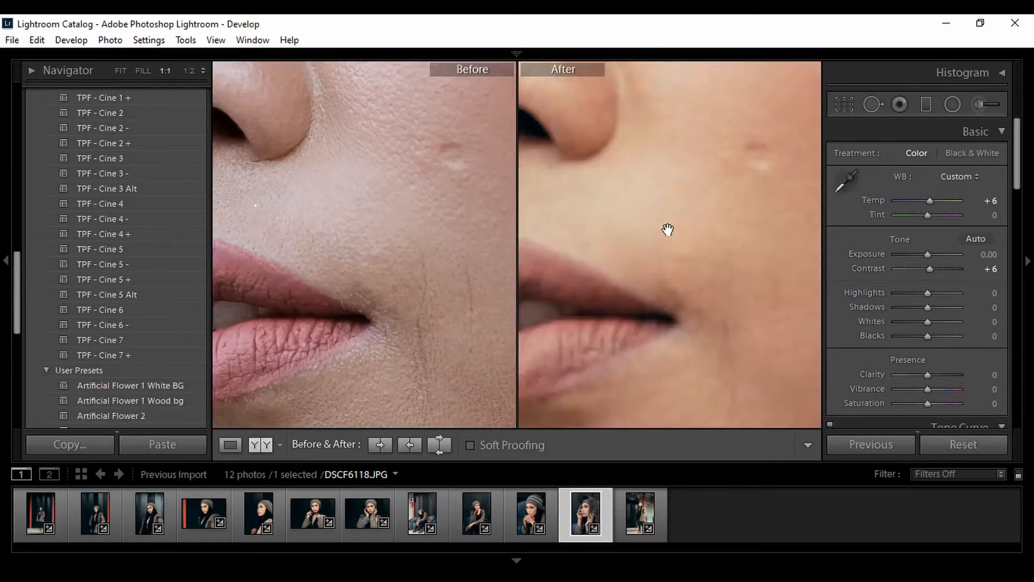
Examine the cheek and mouth-corner skin texture of the hooded portrait at 1:1 before and after, ending with the whole photo
{"action": "left_click_drag", "start_coordinate": [688, 273], "coordinate": [532, 149]}
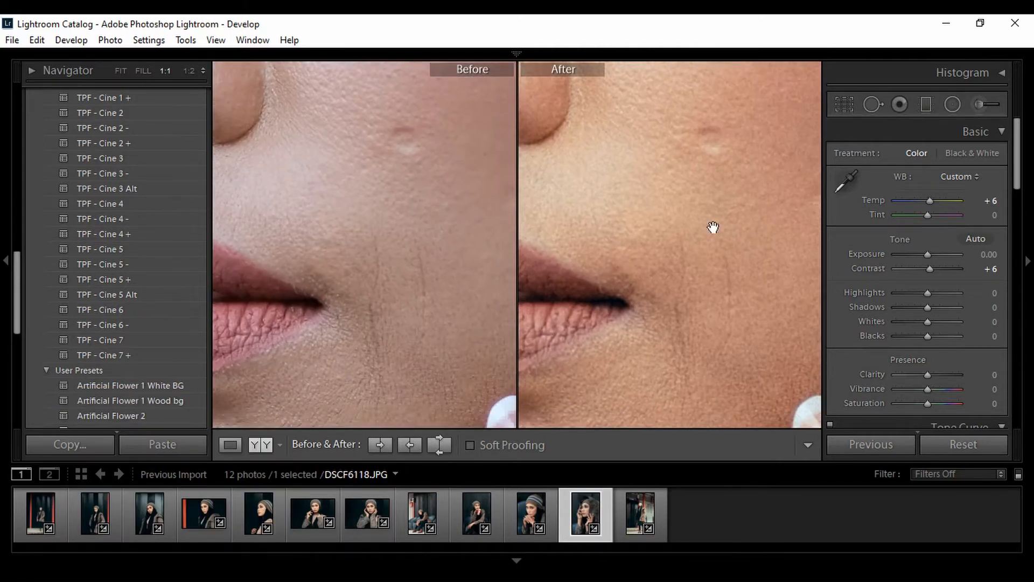
{"action": "left_click_drag", "start_coordinate": [713, 136], "coordinate": [672, 141]}
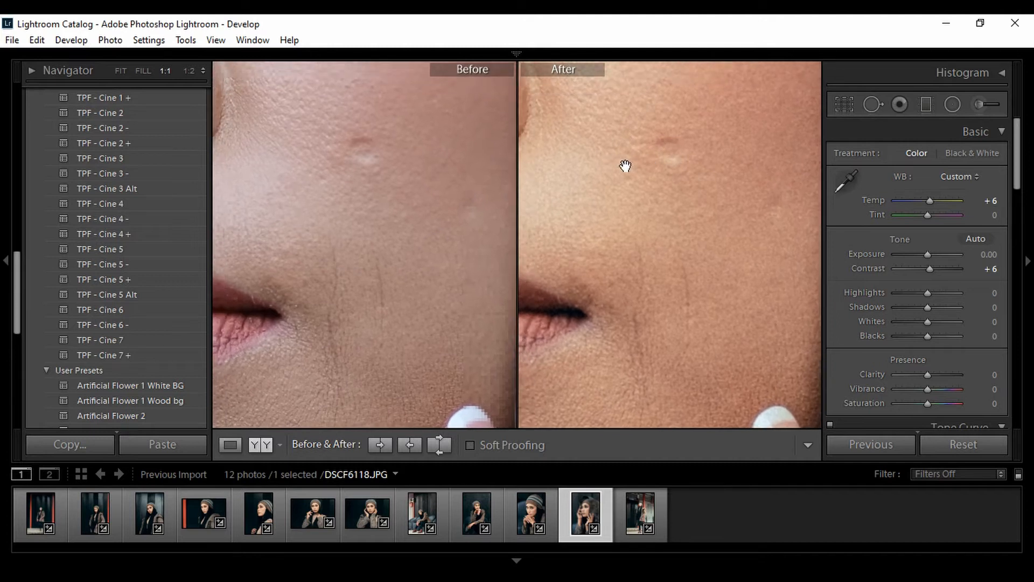
{"action": "left_click_drag", "start_coordinate": [624, 164], "coordinate": [757, 409]}
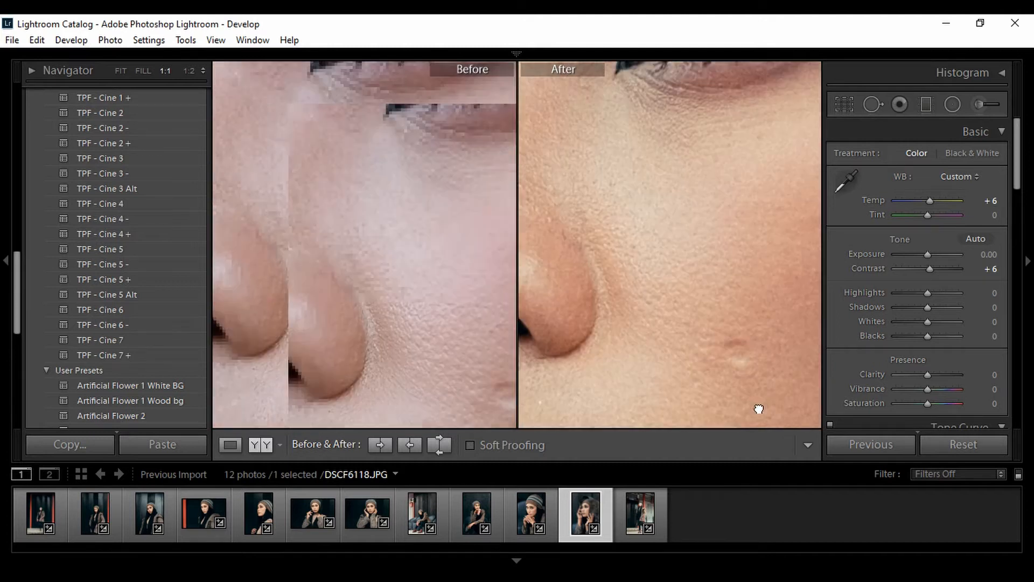
{"action": "left_click_drag", "start_coordinate": [628, 326], "coordinate": [736, 374]}
{"action": "left_click", "coordinate": [662, 296]}
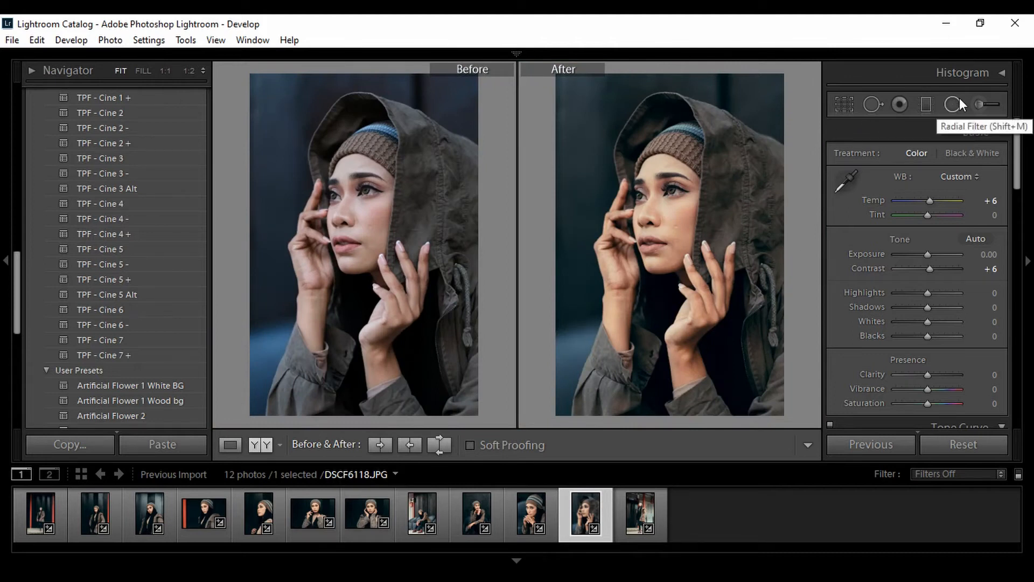
Remove the cheek blemish in the hooded portrait using Spot Removal in Heal mode at size 61 and opacity 100
{"action": "left_click", "coordinate": [878, 102]}
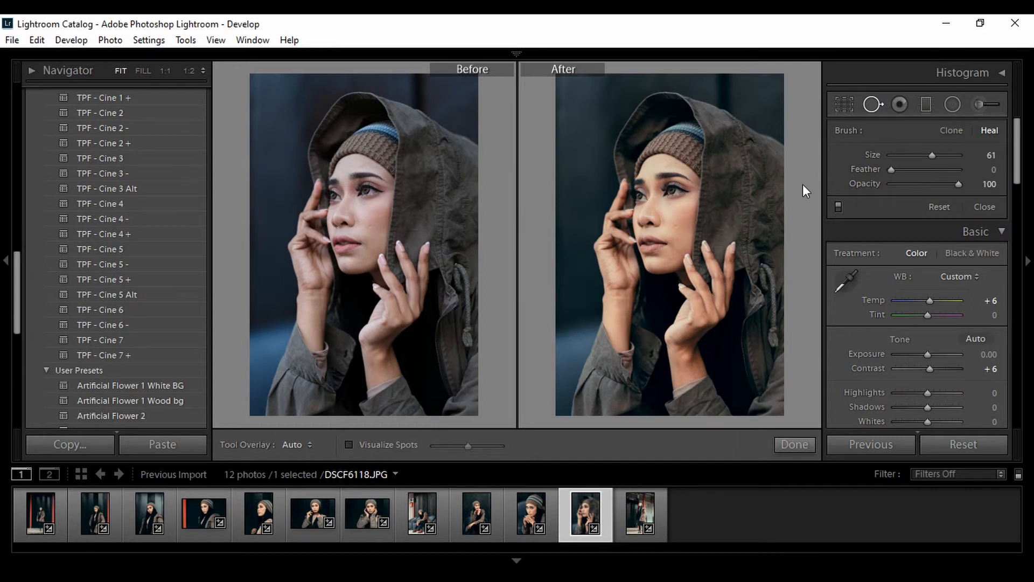
{"action": "key", "text": "z"}
{"action": "left_click", "coordinate": [874, 104]}
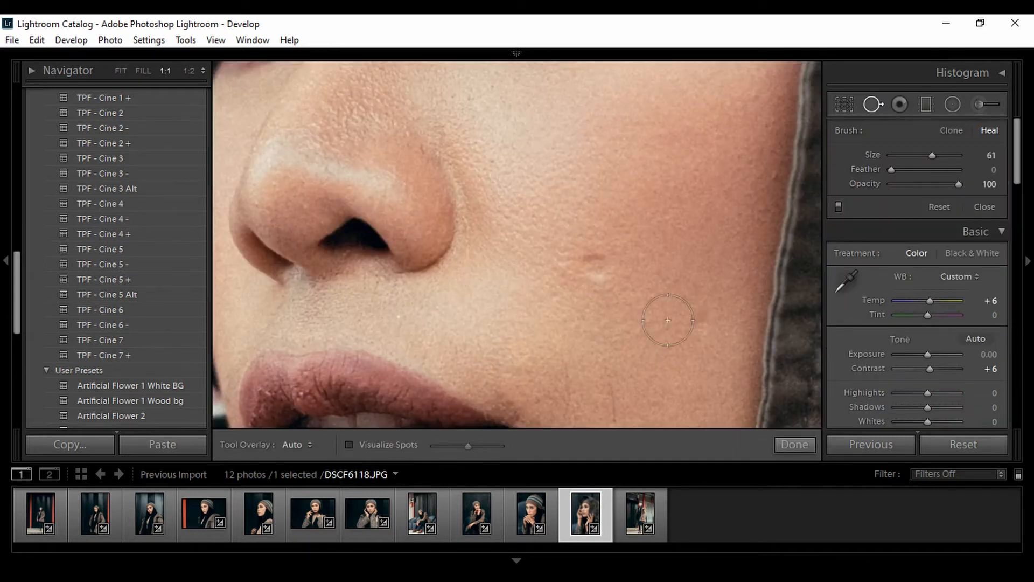
{"action": "left_click", "coordinate": [597, 265]}
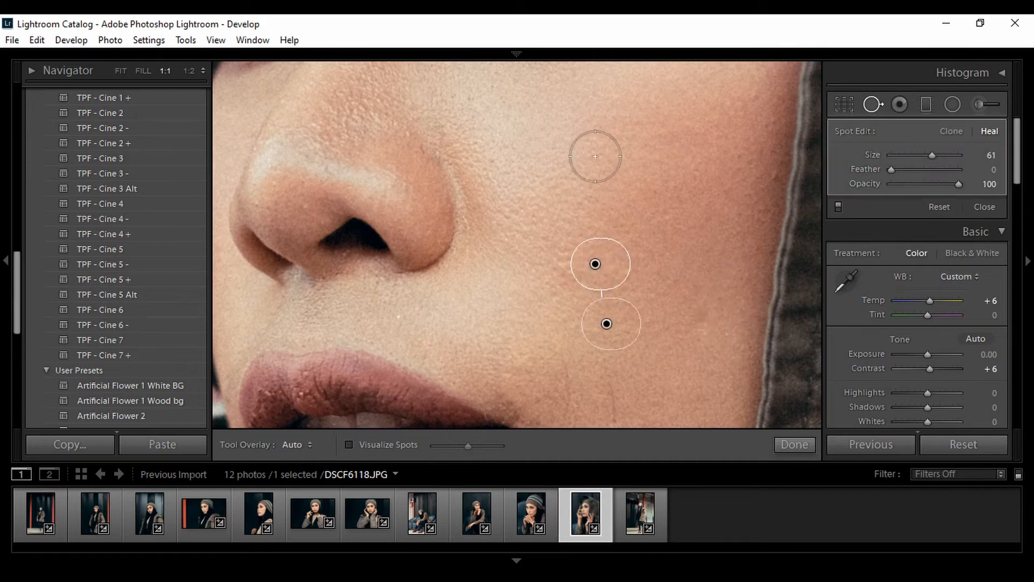
Heal the two vertical skin creases beside the corner of the mouth and check the rest of the face
{"action": "left_click_drag", "start_coordinate": [704, 346], "coordinate": [664, 162]}
{"action": "left_click_drag", "start_coordinate": [533, 229], "coordinate": [541, 354]}
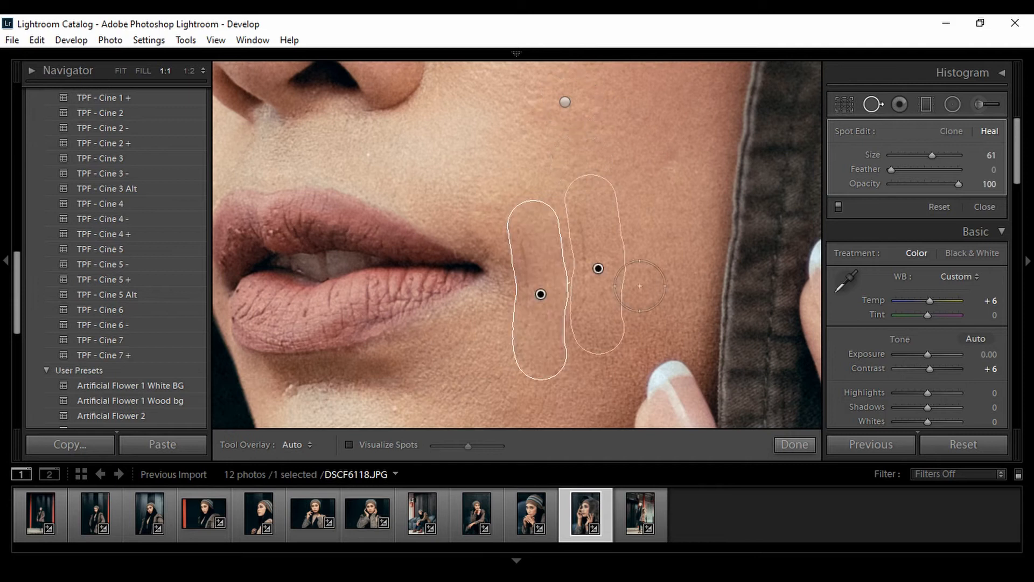
{"action": "left_click", "coordinate": [615, 201]}
{"action": "left_click_drag", "start_coordinate": [585, 228], "coordinate": [591, 279]}
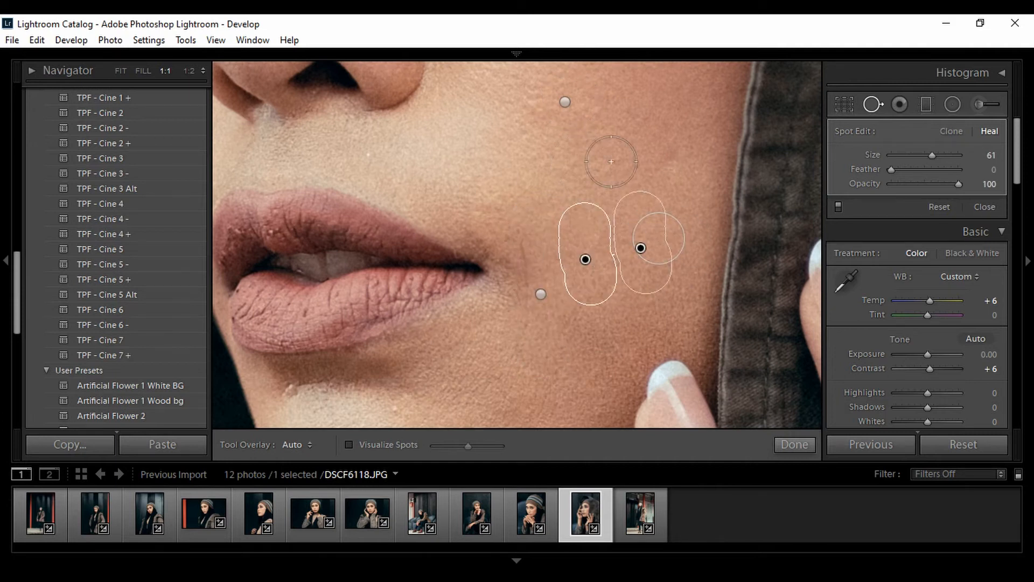
{"action": "left_click_drag", "start_coordinate": [613, 166], "coordinate": [480, 215]}
{"action": "left_click", "coordinate": [494, 176]}
{"action": "mouse_move", "coordinate": [439, 278]}
{"action": "left_mouse_down"}
{"action": "mouse_move", "coordinate": [466, 172]}
{"action": "mouse_move", "coordinate": [619, 152]}
{"action": "left_mouse_up"}
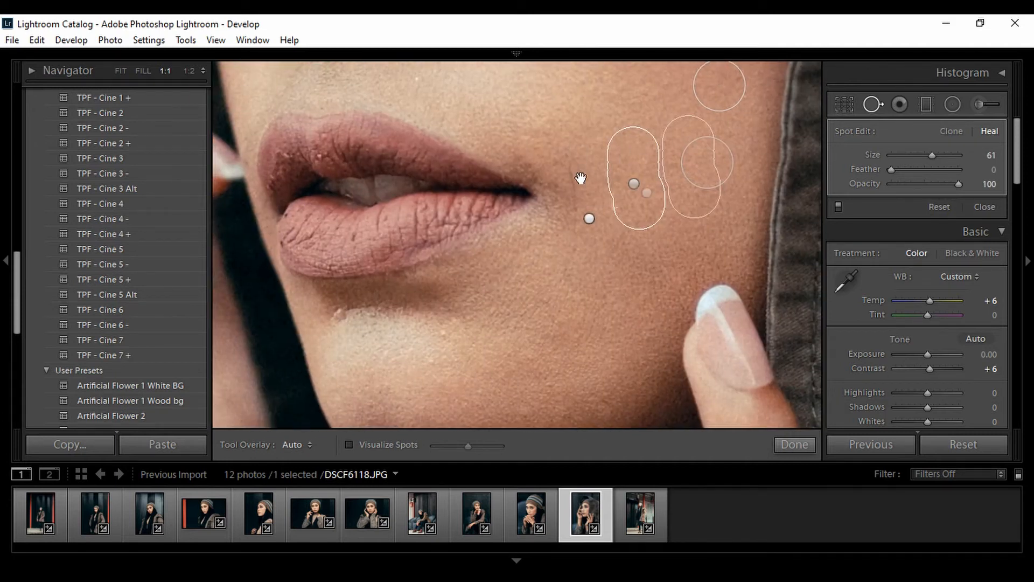
{"action": "left_click_drag", "start_coordinate": [492, 139], "coordinate": [566, 431]}
{"action": "left_click_drag", "start_coordinate": [589, 266], "coordinate": [448, 369]}
{"action": "key", "text": "z"}
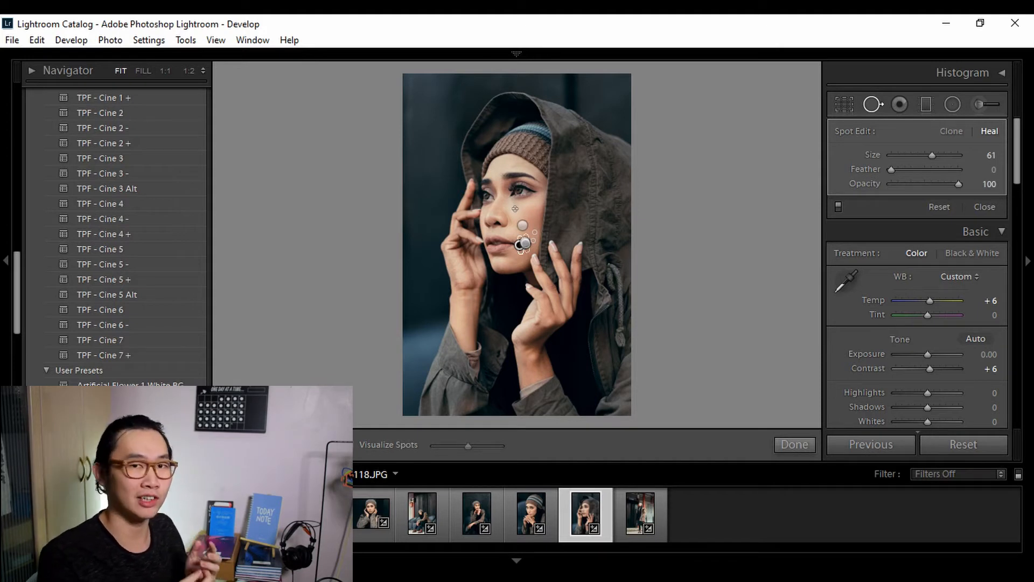
Heal the cheek blemish in the striped-beanie portrait DSCF6097.JPG and the one in DSCF6092.JPG
{"action": "left_click", "coordinate": [531, 514]}
{"action": "key", "text": "z"}
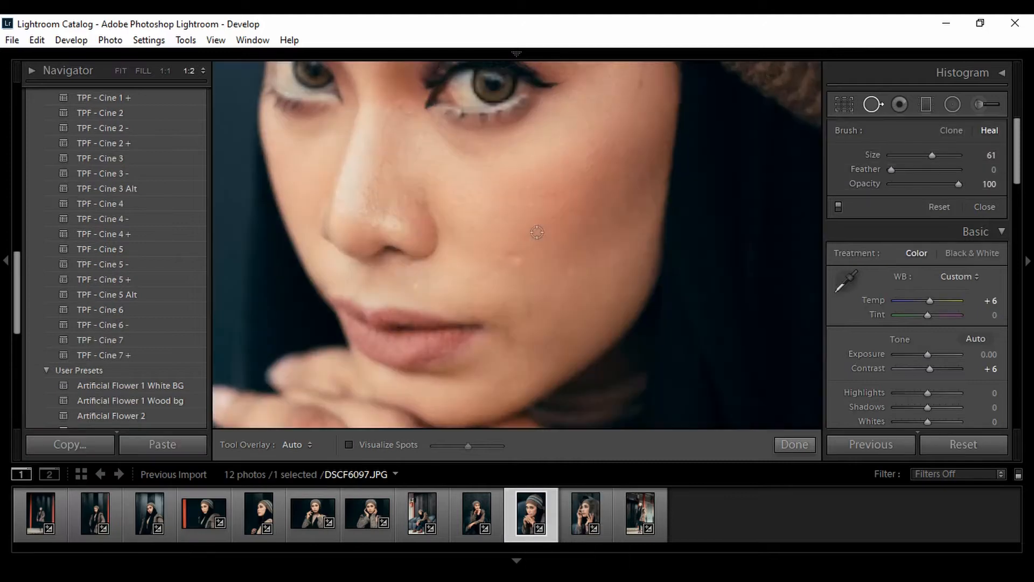
{"action": "left_click", "coordinate": [513, 256]}
{"action": "key", "text": "Left"}
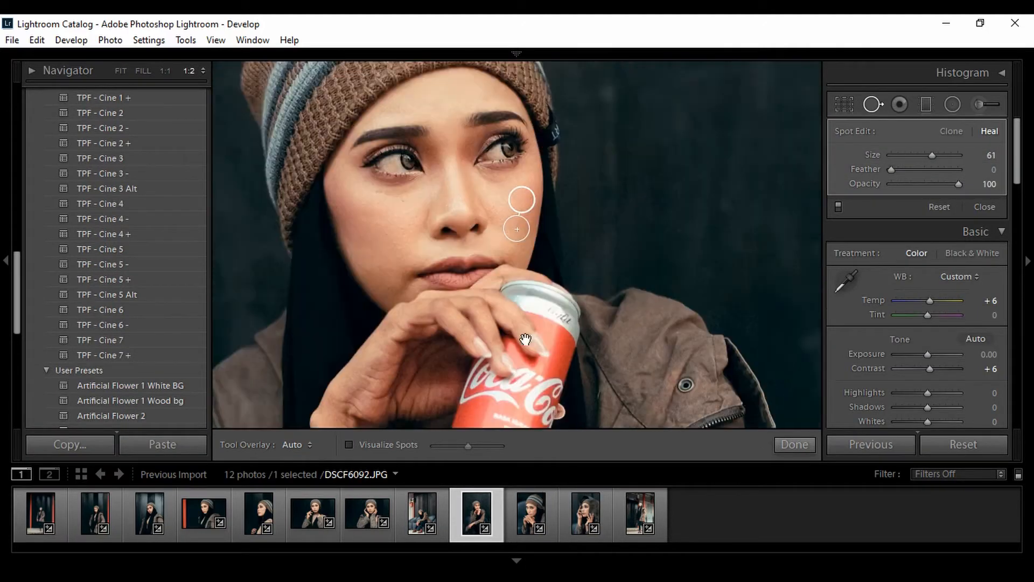
Heal the white marks and spots on the dark wooden wall in DSCF6075.JPG with the size 61 Heal brush
{"action": "key", "text": "Left"}
{"action": "left_click", "coordinate": [496, 133]}
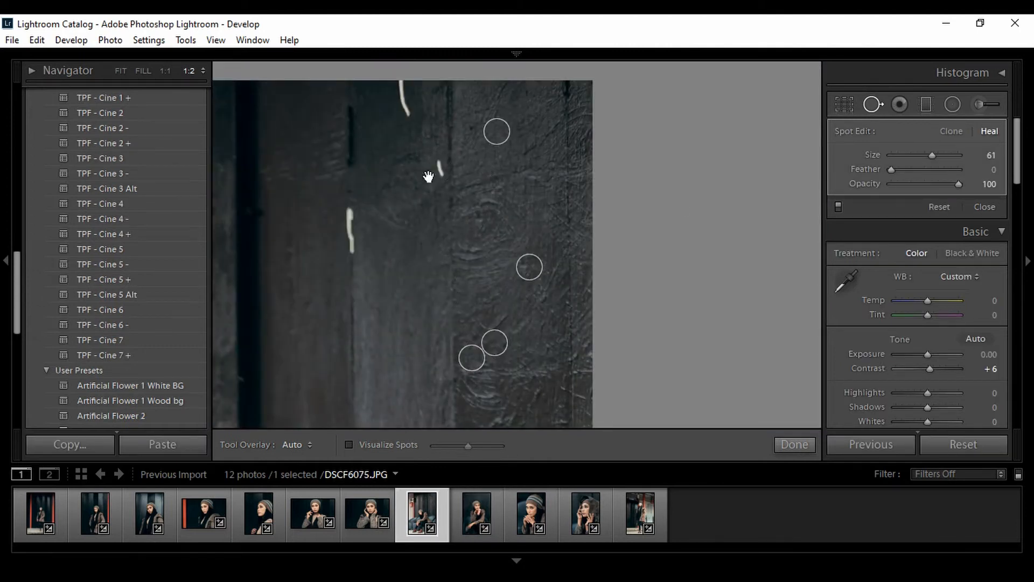
{"action": "left_click", "coordinate": [438, 168]}
{"action": "left_click_drag", "start_coordinate": [349, 216], "coordinate": [351, 258]}
{"action": "left_click_drag", "start_coordinate": [408, 112], "coordinate": [395, 82]}
{"action": "left_click_drag", "start_coordinate": [442, 426], "coordinate": [449, 261]}
{"action": "left_click", "coordinate": [440, 303]}
{"action": "mouse_move", "coordinate": [406, 163]}
{"action": "left_mouse_down"}
{"action": "mouse_move", "coordinate": [487, 184]}
{"action": "mouse_move", "coordinate": [485, 326]}
{"action": "mouse_move", "coordinate": [468, 174]}
{"action": "mouse_move", "coordinate": [475, 242]}
{"action": "left_mouse_up"}
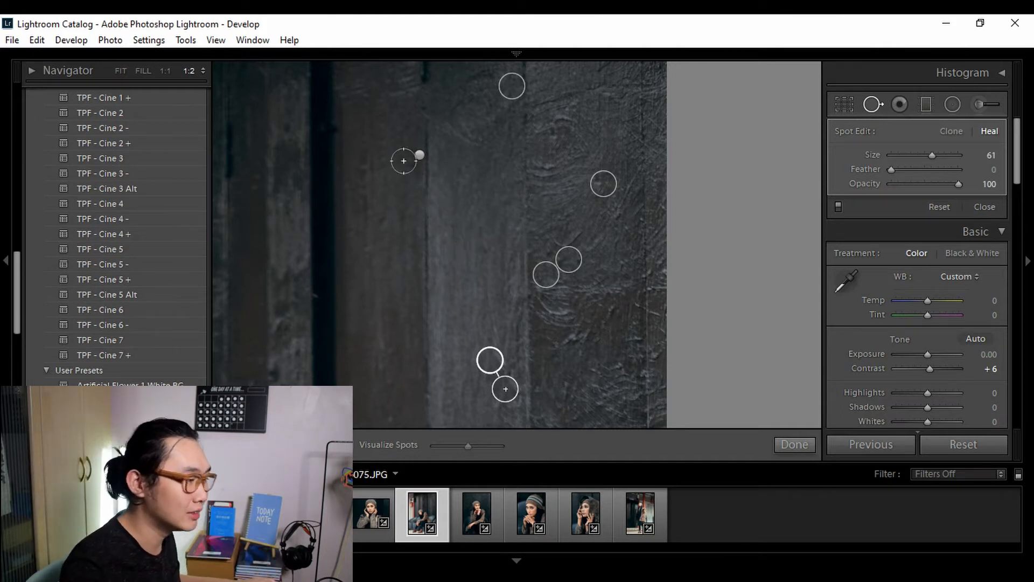
{"action": "left_click_drag", "start_coordinate": [506, 171], "coordinate": [781, 242]}
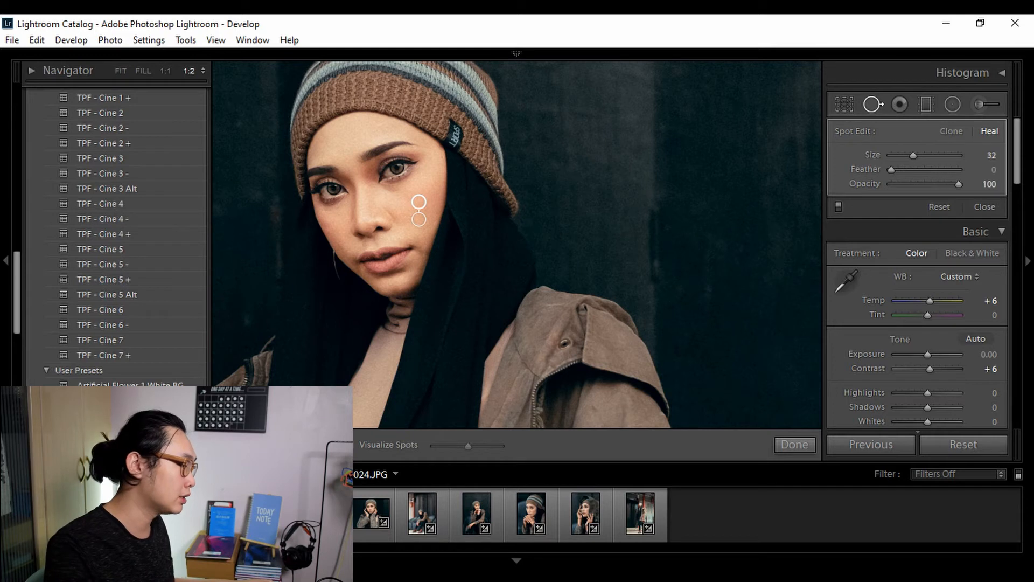
{"action": "left_click", "coordinate": [314, 513]}
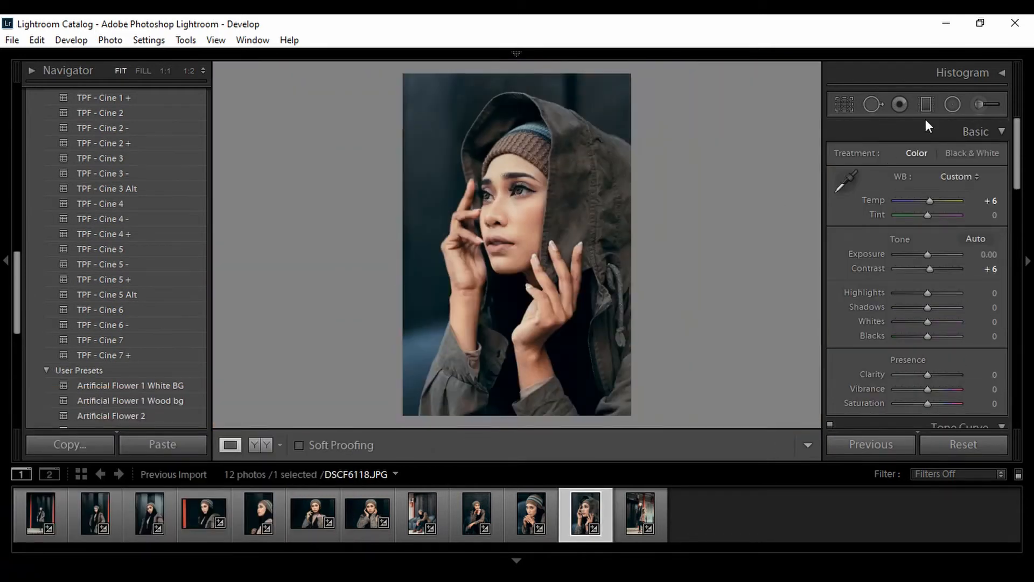
Fit a radial filter around the nearer eye in DSCF6118.JPG with Exposure 0.70, Clarity 21 and Sharpness 25
{"action": "left_click", "coordinate": [951, 106]}
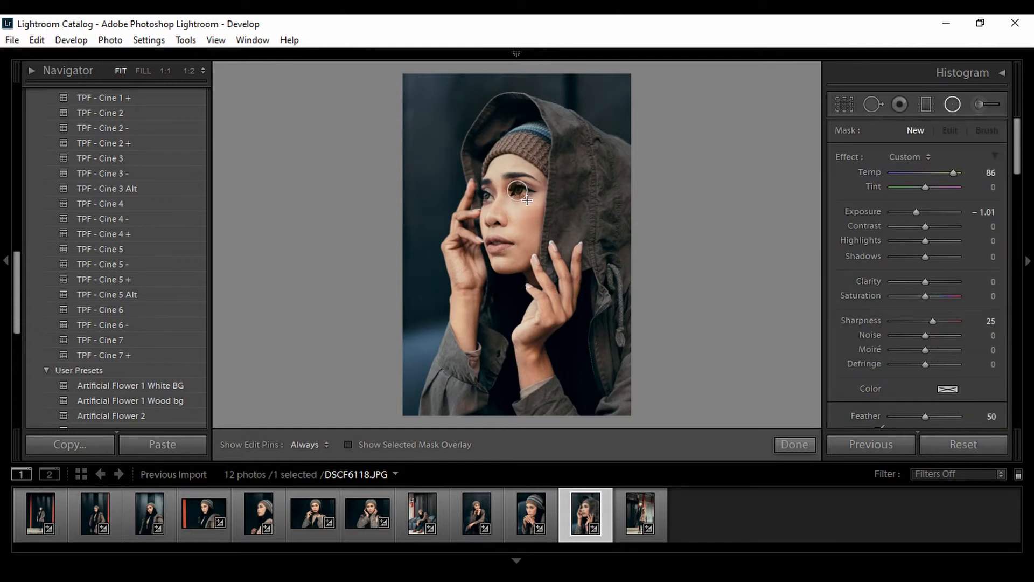
{"action": "left_click_drag", "start_coordinate": [527, 200], "coordinate": [527, 201]}
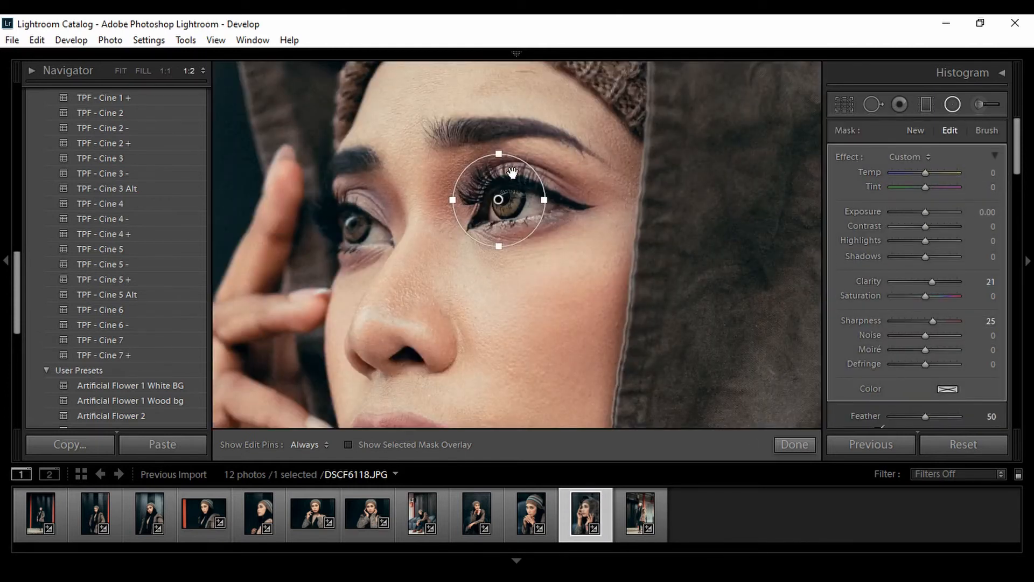
{"action": "left_click_drag", "start_coordinate": [452, 200], "coordinate": [475, 201]}
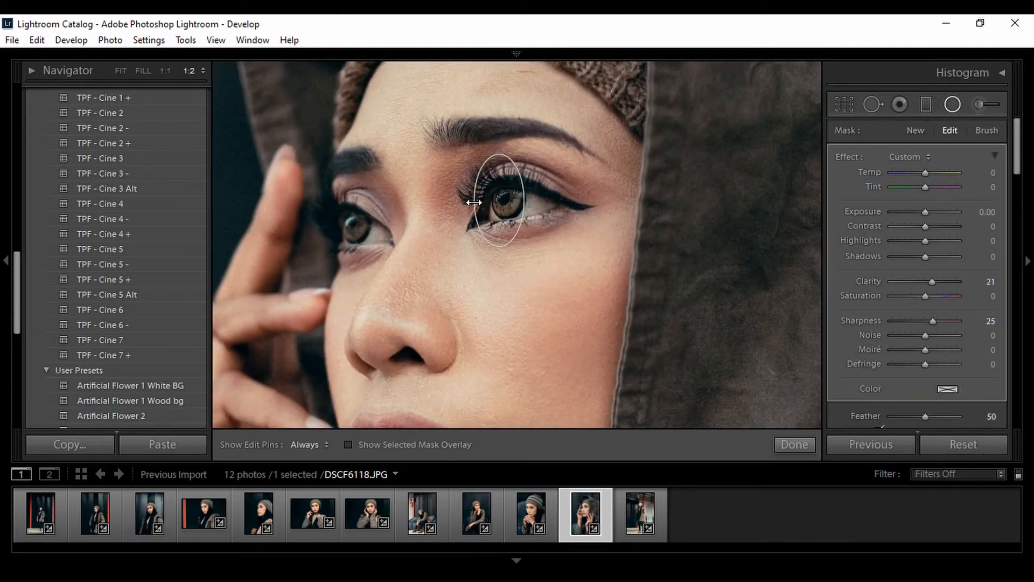
{"action": "left_click_drag", "start_coordinate": [499, 154], "coordinate": [548, 201]}
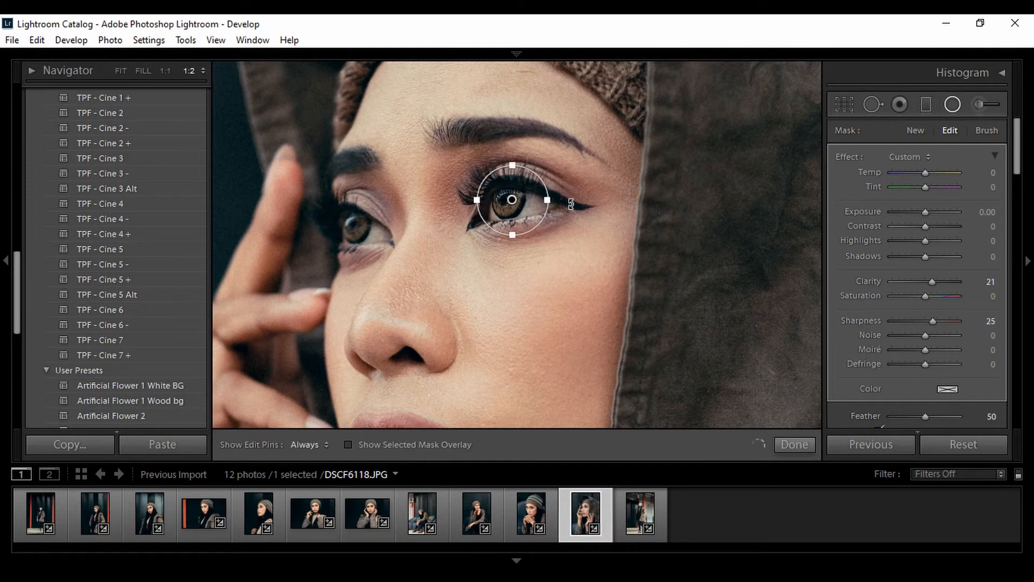
{"action": "left_click_drag", "start_coordinate": [1019, 157], "coordinate": [1021, 189]}
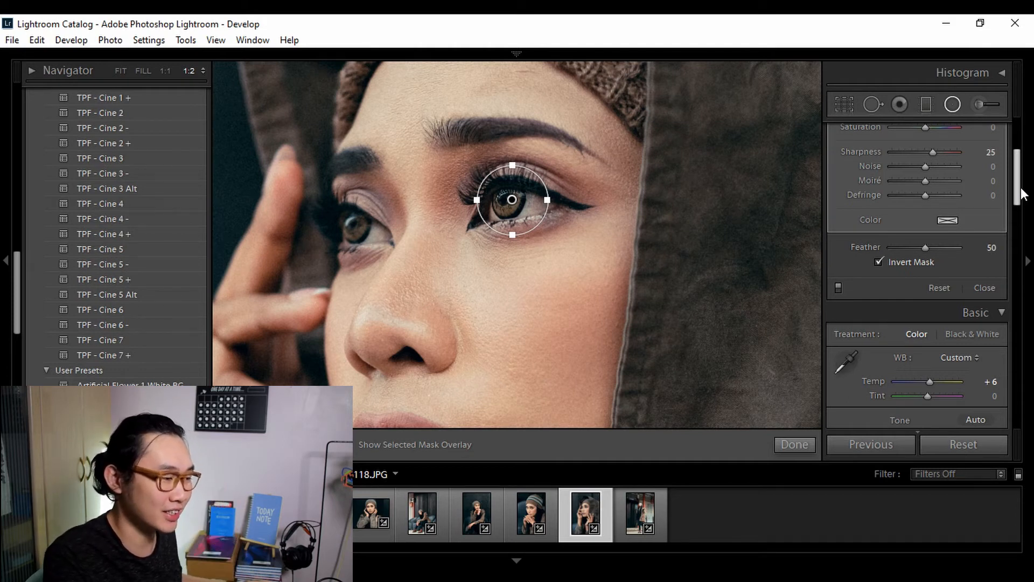
{"action": "scroll", "coordinate": [1021, 186], "scroll_direction": "up", "scroll_amount": 5}
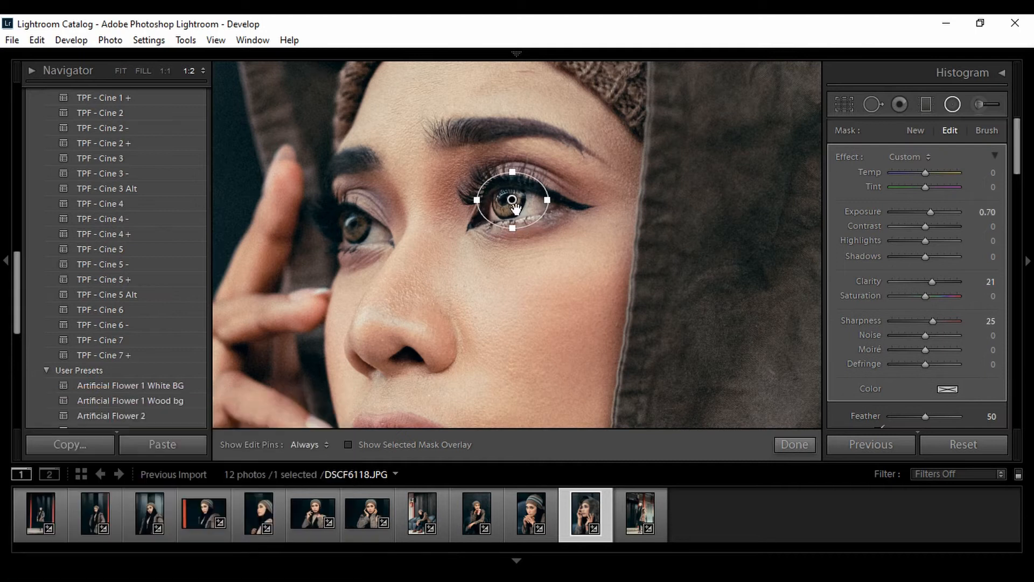
Duplicate the radial filter and place the copy over the model's other eye
{"action": "right_click", "coordinate": [512, 200]}
{"action": "left_click", "coordinate": [571, 211]}
{"action": "left_click_drag", "start_coordinate": [494, 206], "coordinate": [378, 228]}
Compare the eyes with the radial filters off and on, close up and further out, and finish the filter editing
{"action": "left_click_drag", "start_coordinate": [1017, 141], "coordinate": [1017, 164]}
{"action": "left_click", "coordinate": [840, 329]}
{"action": "left_click", "coordinate": [840, 328]}
{"action": "left_click", "coordinate": [837, 327]}
{"action": "key", "text": "z"}
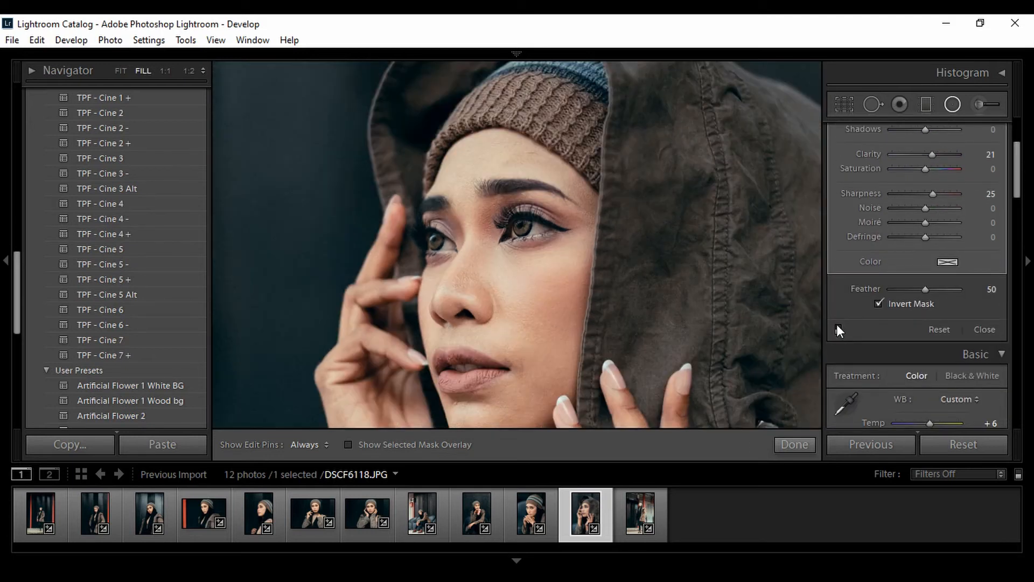
{"action": "left_click", "coordinate": [838, 326]}
{"action": "left_click", "coordinate": [838, 327]}
{"action": "left_click", "coordinate": [838, 326]}
{"action": "left_click", "coordinate": [787, 445]}
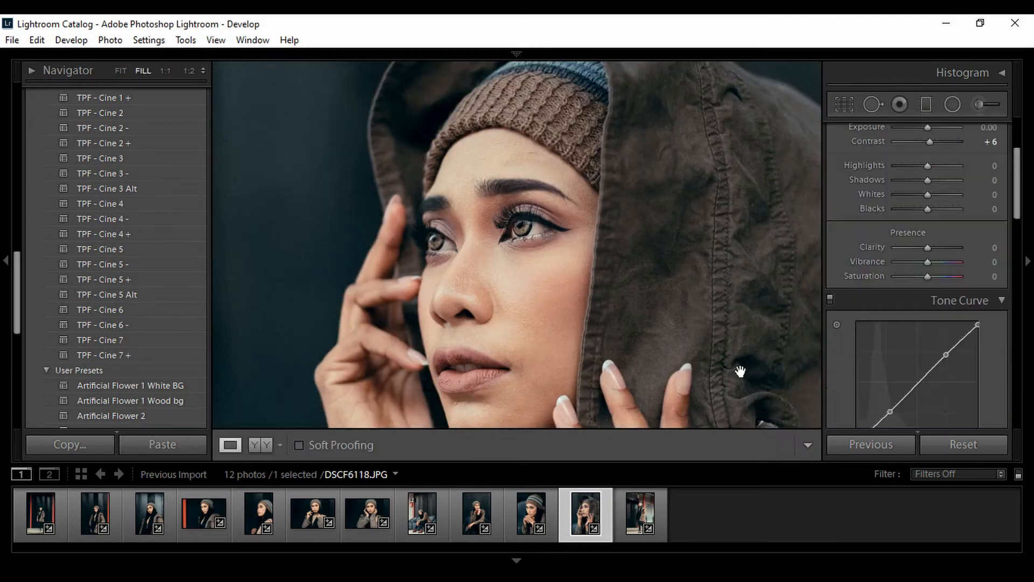
Examine the edited eyes and face of the hooded portrait in the full view and close up
{"action": "key", "text": "ctrl+minus"}
{"action": "left_click", "coordinate": [535, 191]}
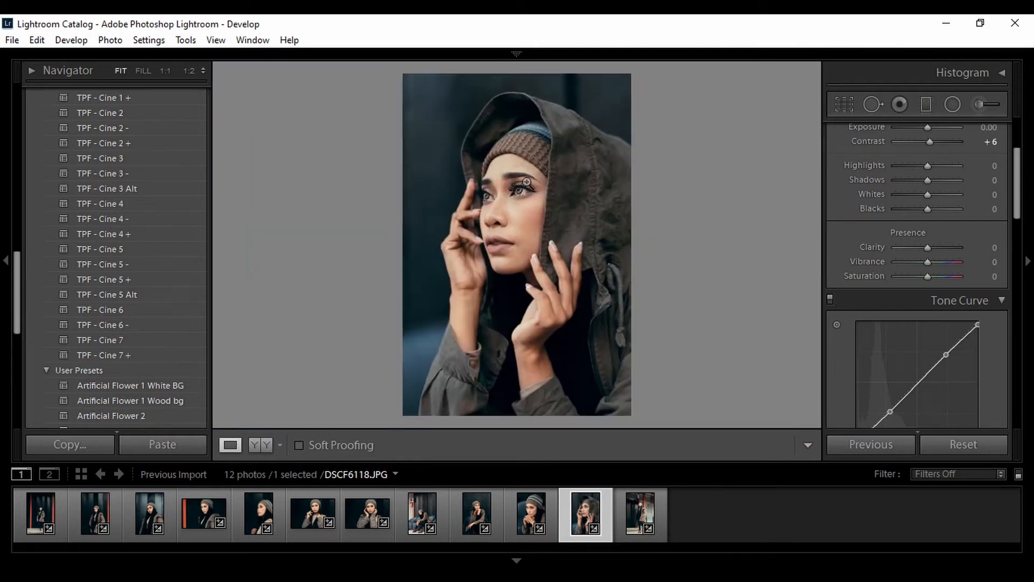
{"action": "left_click", "coordinate": [525, 181]}
{"action": "left_click", "coordinate": [508, 199]}
{"action": "left_click", "coordinate": [522, 192]}
{"action": "left_click", "coordinate": [523, 210]}
{"action": "left_click", "coordinate": [530, 193]}
{"action": "left_click_drag", "start_coordinate": [477, 227], "coordinate": [487, 295]}
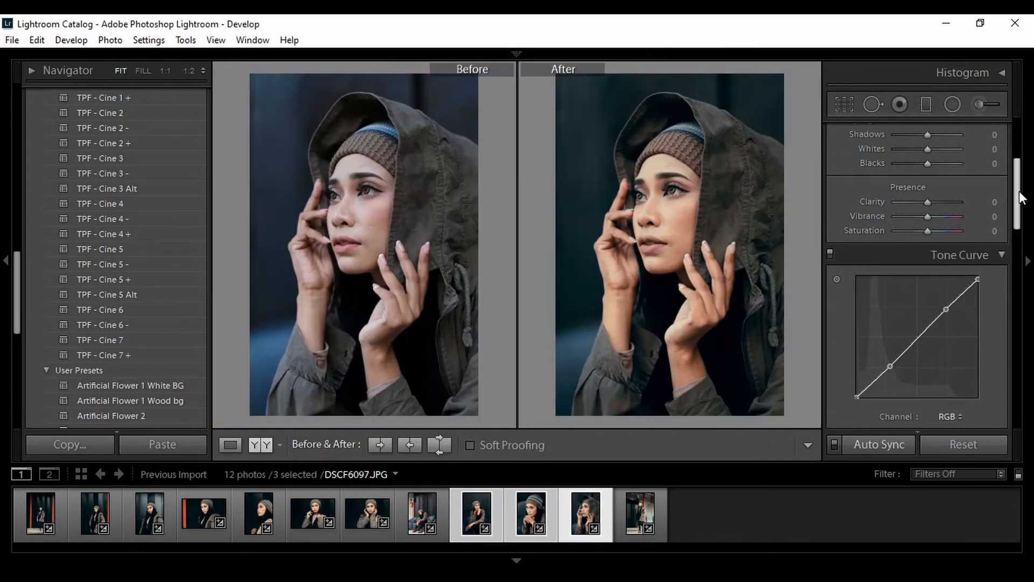
Try changing the orange luminance and saturation in the HSL settings of the selected portraits, and undo the changes
{"action": "left_click_drag", "start_coordinate": [1016, 196], "coordinate": [1016, 241]}
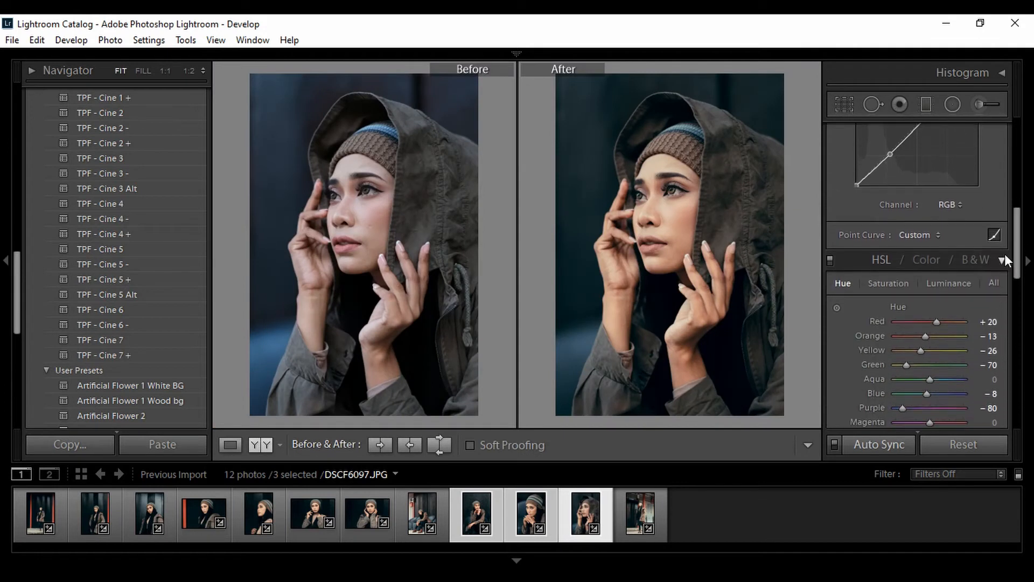
{"action": "left_click", "coordinate": [958, 282]}
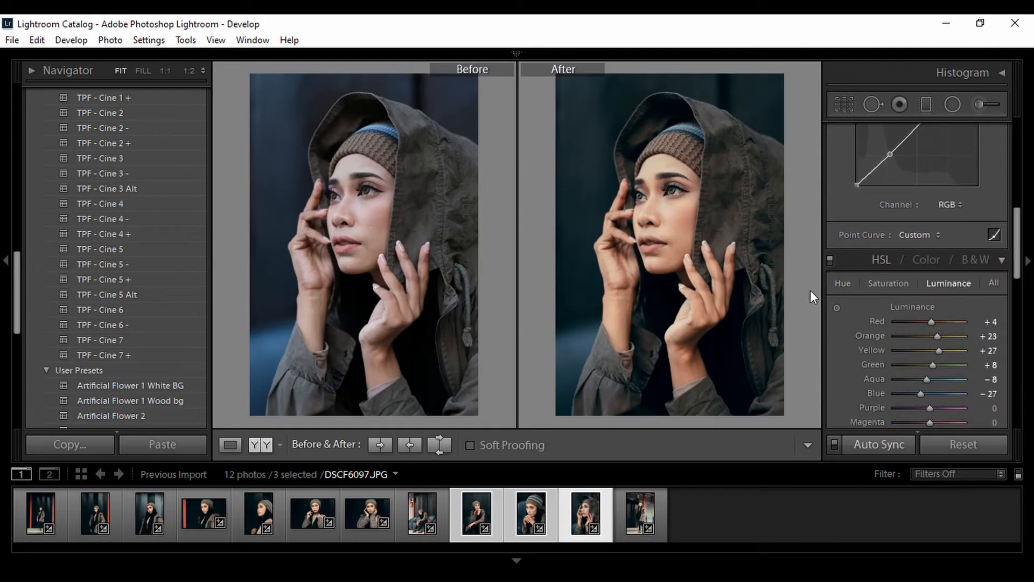
{"action": "scroll", "coordinate": [1020, 251], "scroll_direction": "down", "scroll_amount": 2}
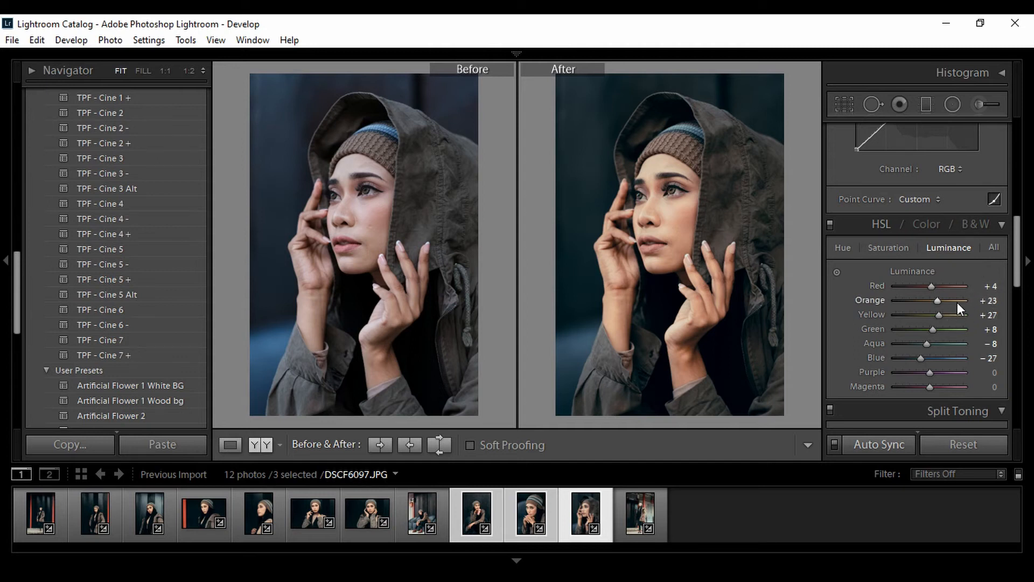
{"action": "mouse_move", "coordinate": [937, 300]}
{"action": "left_mouse_down"}
{"action": "mouse_move", "coordinate": [948, 300]}
{"action": "mouse_move", "coordinate": [911, 301]}
{"action": "mouse_move", "coordinate": [961, 300]}
{"action": "mouse_move", "coordinate": [933, 301]}
{"action": "left_mouse_up"}
{"action": "key", "text": "ctrl+z"}
{"action": "left_click", "coordinate": [888, 247]}
{"action": "key", "text": "ctrl+z"}
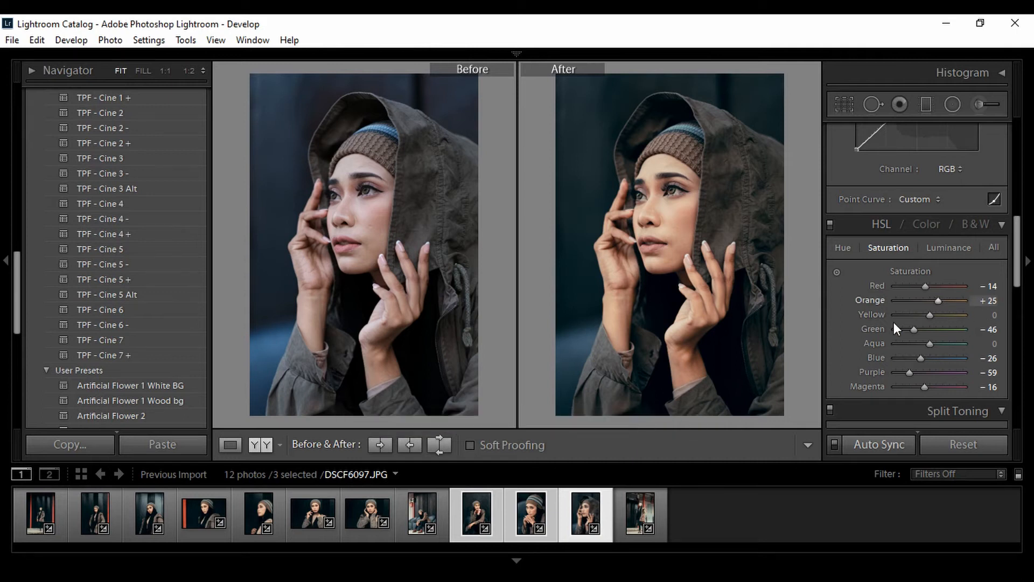
Compare the split toning settings and colours of the standing photo DSCF6127.JPG with the hooded portrait DSCF6118.JPG
{"action": "scroll", "coordinate": [830, 232], "scroll_direction": "down", "scroll_amount": 4}
{"action": "left_click", "coordinate": [627, 516]}
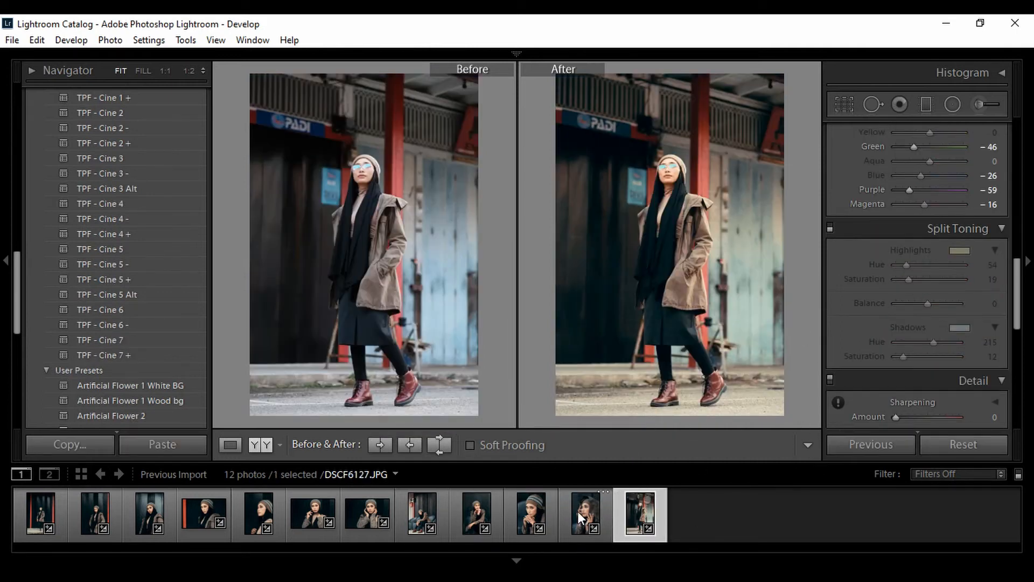
{"action": "left_click", "coordinate": [577, 512]}
{"action": "left_click", "coordinate": [631, 515]}
{"action": "left_click", "coordinate": [583, 517]}
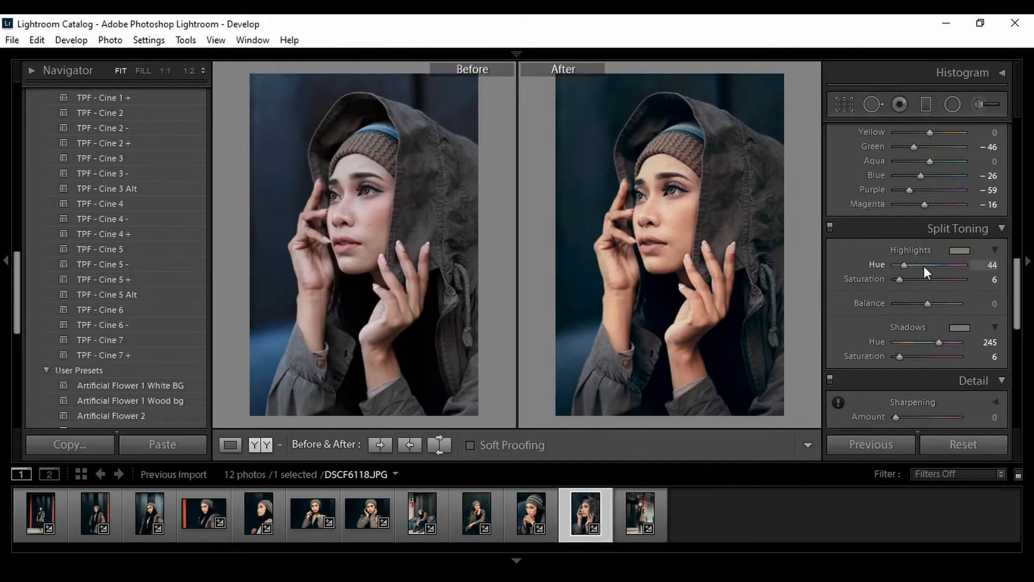
Try a different split-toning shadow colour on the hooded portrait and undo it
{"action": "left_click", "coordinate": [959, 328]}
{"action": "left_click_drag", "start_coordinate": [842, 346], "coordinate": [786, 394]}
{"action": "left_click", "coordinate": [1003, 350]}
{"action": "key", "text": "ctrl+z"}
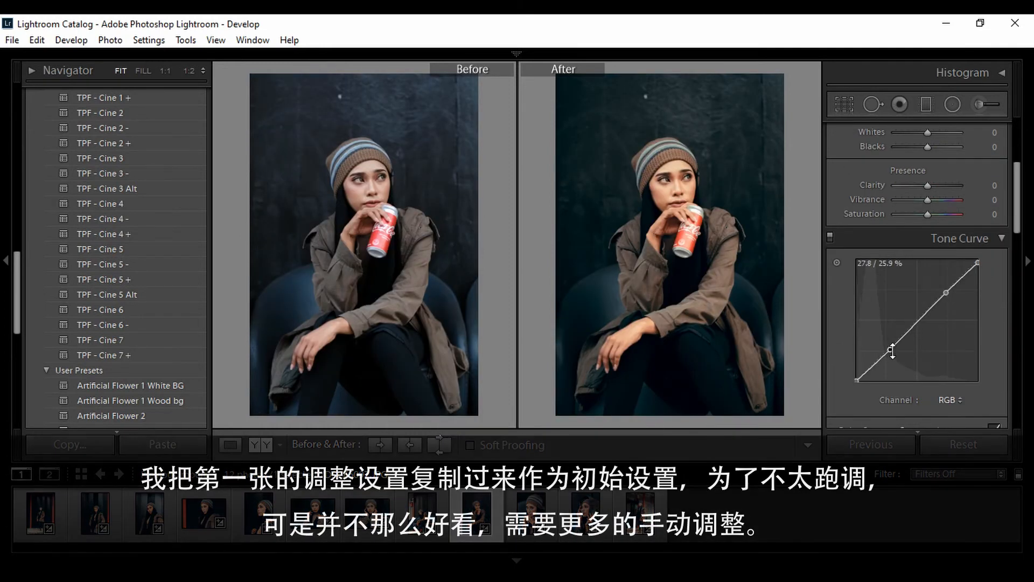
Raise the shadow and highlight points of the RGB tone curve to brighten the seated drink-can portrait
{"action": "left_click_drag", "start_coordinate": [892, 351], "coordinate": [890, 342]}
{"action": "left_click_drag", "start_coordinate": [947, 293], "coordinate": [945, 290]}
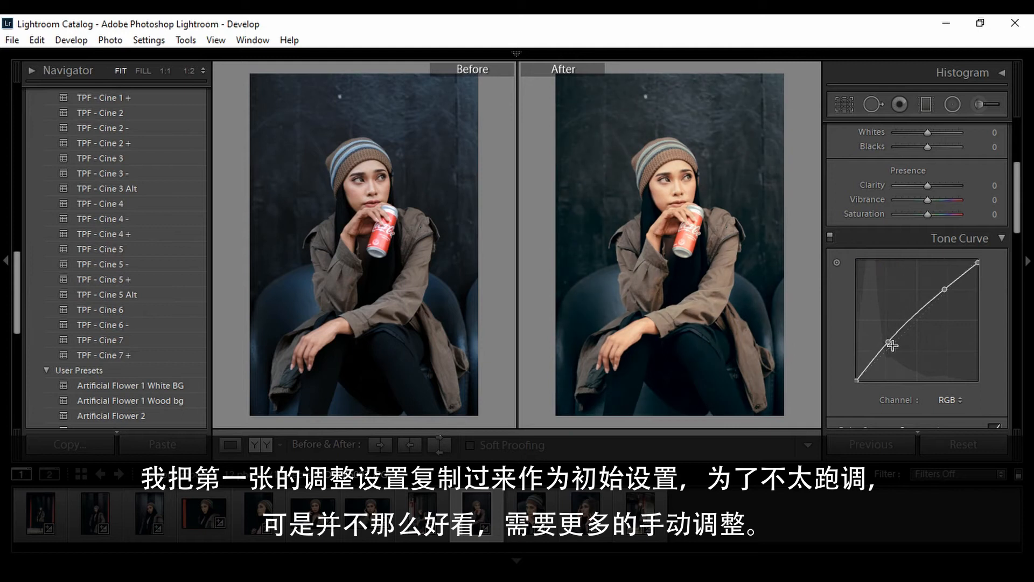
Lower the seated drink-can portrait's overall saturation to -9 and reset its vibrance to 0
{"action": "left_click_drag", "start_coordinate": [927, 199], "coordinate": [925, 215]}
{"action": "left_click", "coordinate": [991, 201]}
{"action": "type", "text": "0"}
{"action": "key", "text": "Return"}
Try a warmer white balance with temperature +19 and tint +35 on the drink-can portrait, and undo it
{"action": "left_click_drag", "start_coordinate": [1017, 198], "coordinate": [1027, 154]}
{"action": "left_click_drag", "start_coordinate": [930, 215], "coordinate": [939, 215]}
{"action": "left_click_drag", "start_coordinate": [930, 200], "coordinate": [935, 200]}
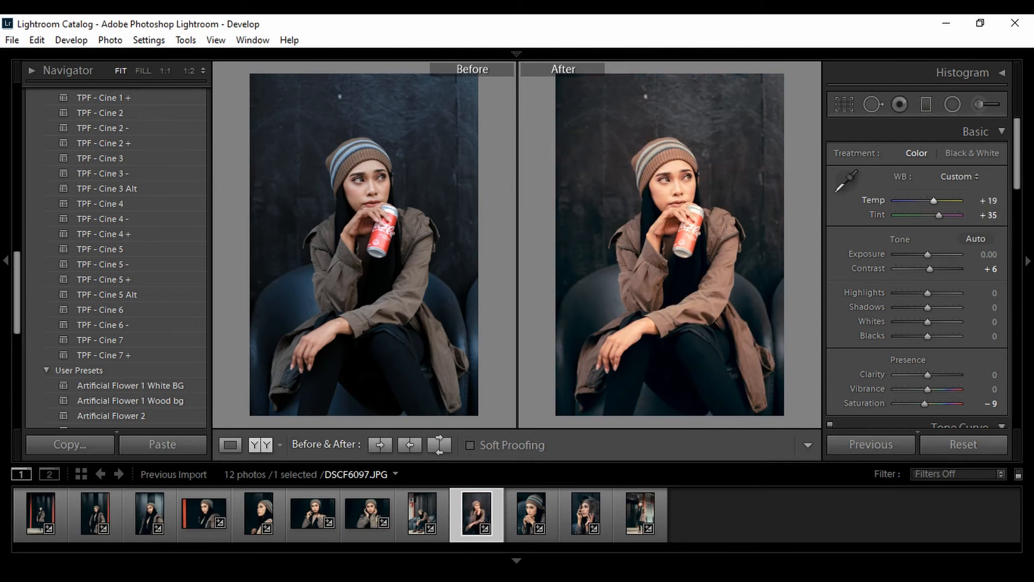
{"action": "key", "text": "ctrl+z"}
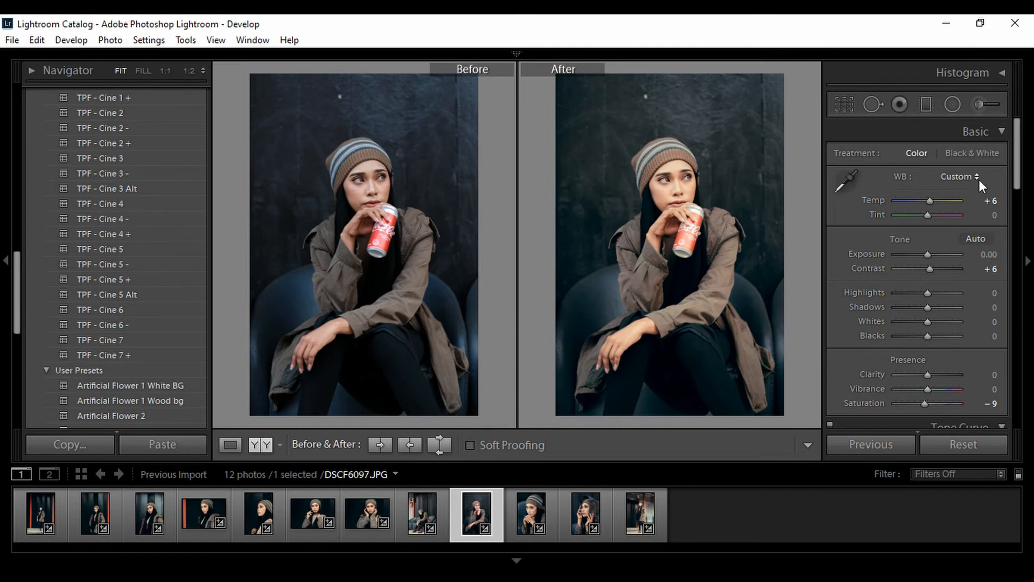
Set the overall white-balance temperature of the seated drink-can portrait to +3
{"action": "left_click", "coordinate": [951, 105]}
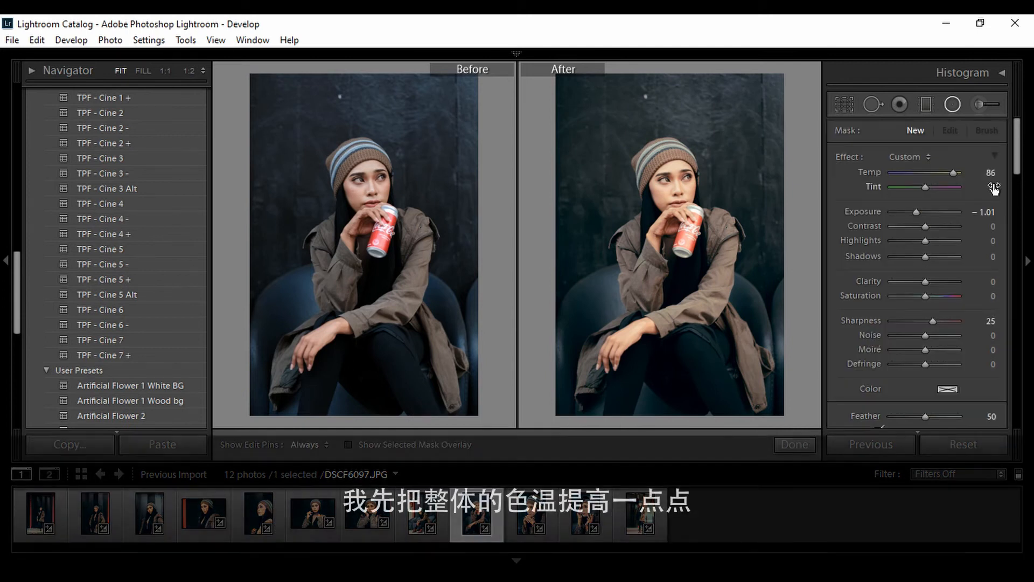
{"action": "left_click", "coordinate": [949, 106]}
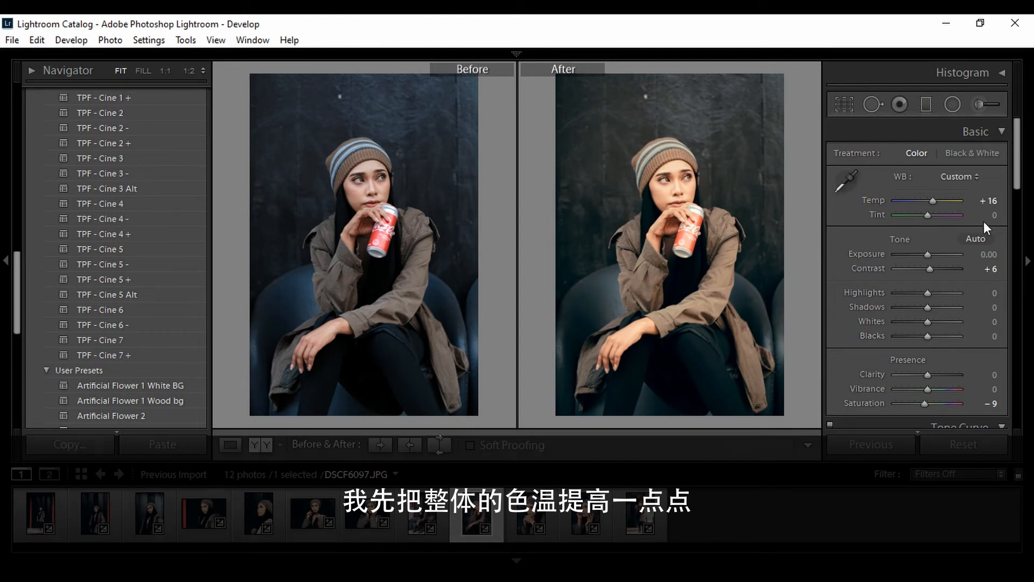
{"action": "left_click_drag", "start_coordinate": [988, 201], "coordinate": [984, 201]}
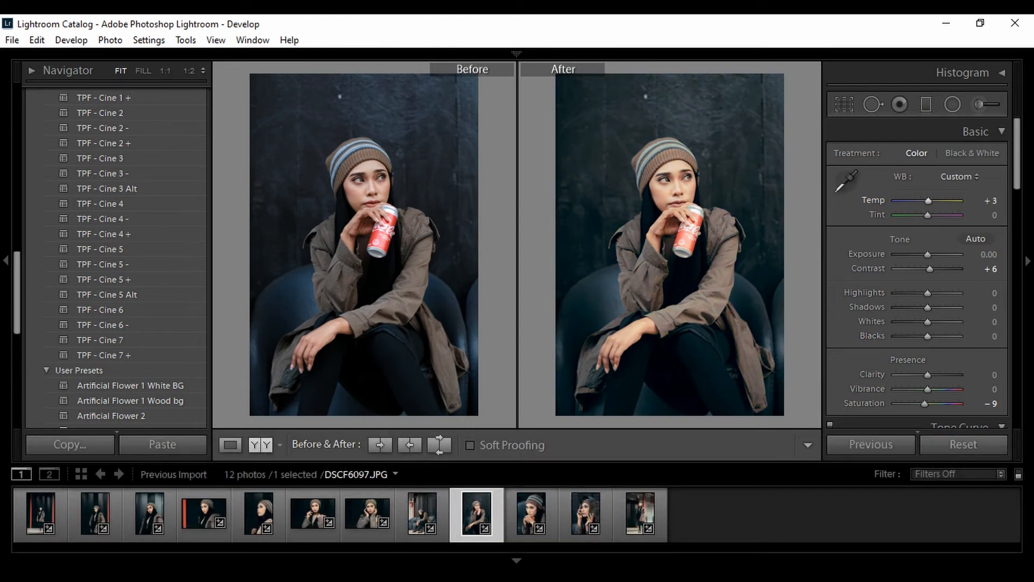
Draw a large radial filter over the woman's head and the wall beside her, with temperature 9 and brightened exposure
{"action": "left_click", "coordinate": [952, 105]}
{"action": "left_click_drag", "start_coordinate": [728, 152], "coordinate": [869, 314]}
{"action": "left_click_drag", "start_coordinate": [916, 212], "coordinate": [928, 212]}
{"action": "double_click", "coordinate": [957, 173]}
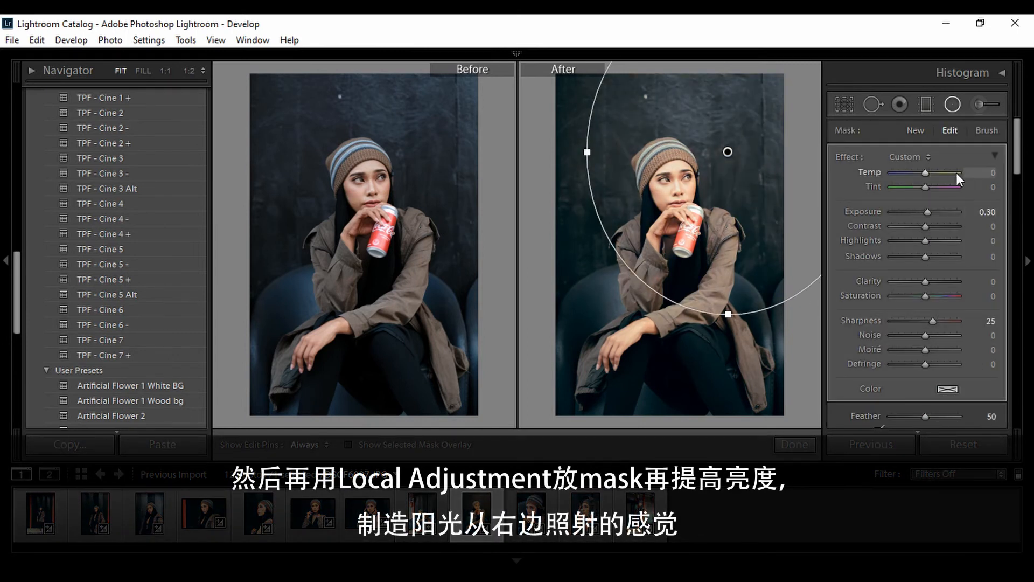
{"action": "left_click_drag", "start_coordinate": [925, 173], "coordinate": [927, 173]}
{"action": "left_click_drag", "start_coordinate": [927, 213], "coordinate": [931, 212]}
Move the radial filter toward the photo's right edge, narrow it, and set its exposure to 0.90
{"action": "left_click_drag", "start_coordinate": [728, 152], "coordinate": [768, 173]}
{"action": "mouse_move", "coordinate": [628, 172]}
{"action": "left_mouse_down"}
{"action": "mouse_move", "coordinate": [645, 172]}
{"action": "mouse_move", "coordinate": [627, 172]}
{"action": "left_mouse_up"}
{"action": "mouse_move", "coordinate": [768, 173]}
{"action": "left_mouse_down"}
{"action": "mouse_move", "coordinate": [776, 251]}
{"action": "mouse_move", "coordinate": [764, 173]}
{"action": "left_mouse_up"}
{"action": "left_click_drag", "start_coordinate": [623, 172], "coordinate": [638, 172]}
{"action": "left_click_drag", "start_coordinate": [990, 212], "coordinate": [994, 212]}
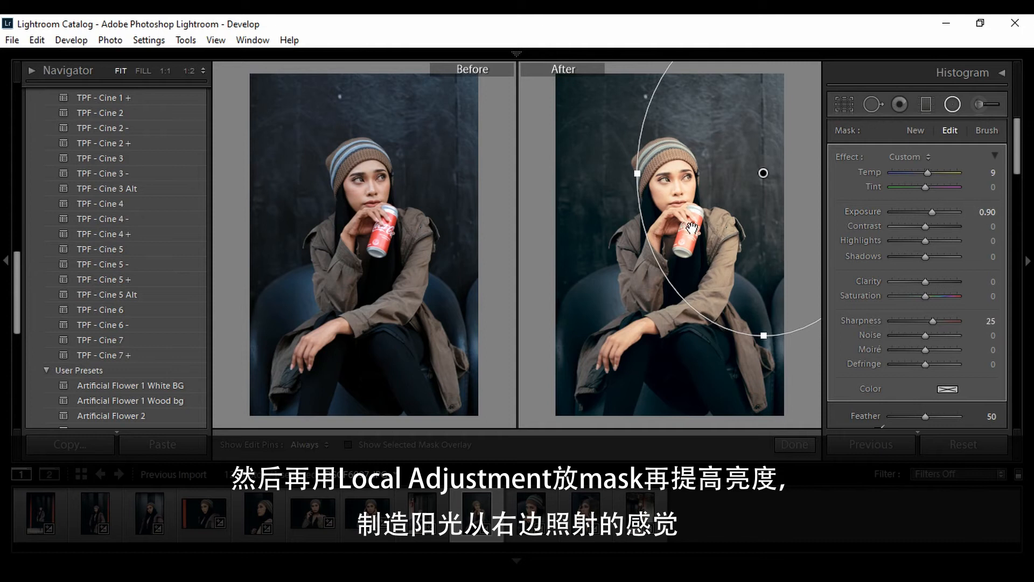
Check the area the radial filter affects with its mask overlay, and shift the filter toward the photo's upper-right corner
{"action": "scroll", "coordinate": [975, 349], "scroll_direction": "down", "scroll_amount": 3}
{"action": "key", "text": "o"}
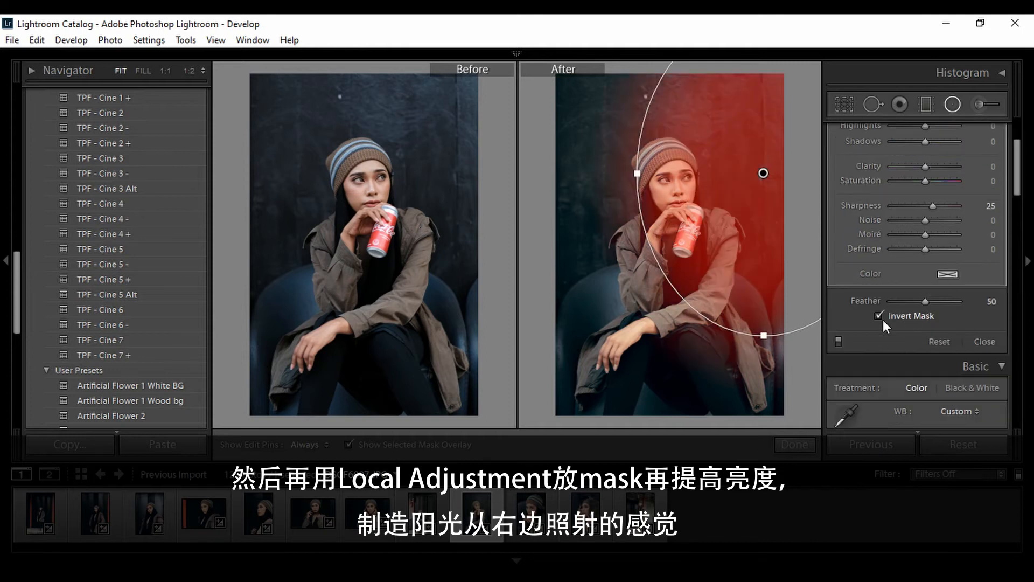
{"action": "left_click", "coordinate": [1016, 127]}
{"action": "left_click", "coordinate": [348, 445]}
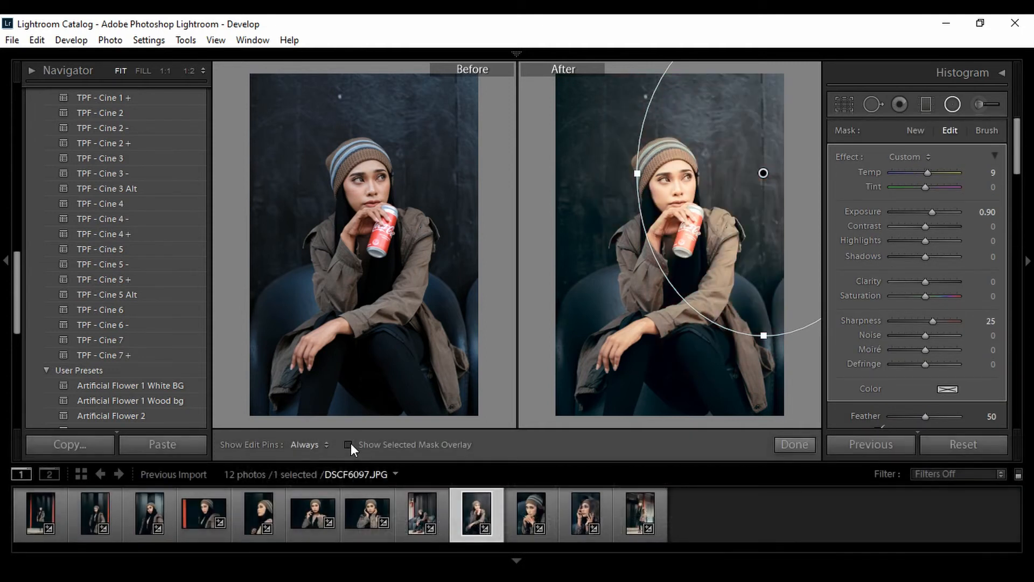
{"action": "left_click_drag", "start_coordinate": [764, 174], "coordinate": [795, 131]}
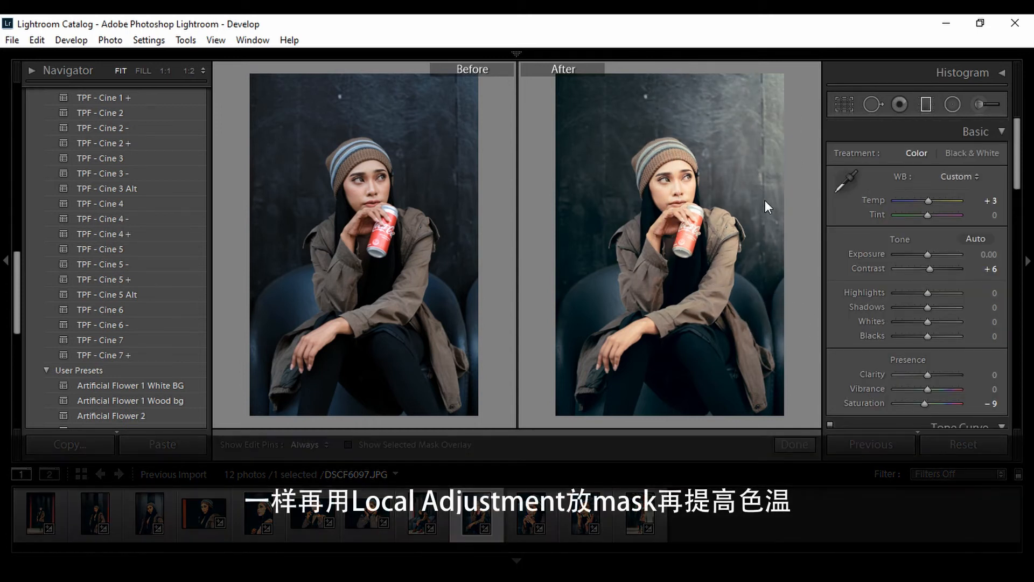
Add a slightly tilted graduated filter from the right side of the drink-can portrait, with temperature 100 and exposure 0
{"action": "key", "text": "m"}
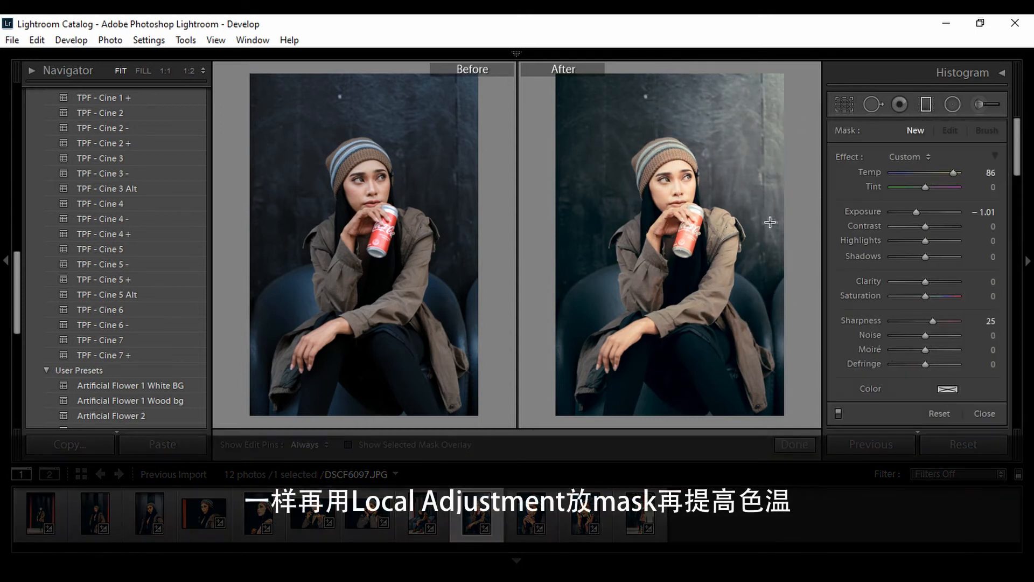
{"action": "left_click_drag", "start_coordinate": [702, 218], "coordinate": [742, 219]}
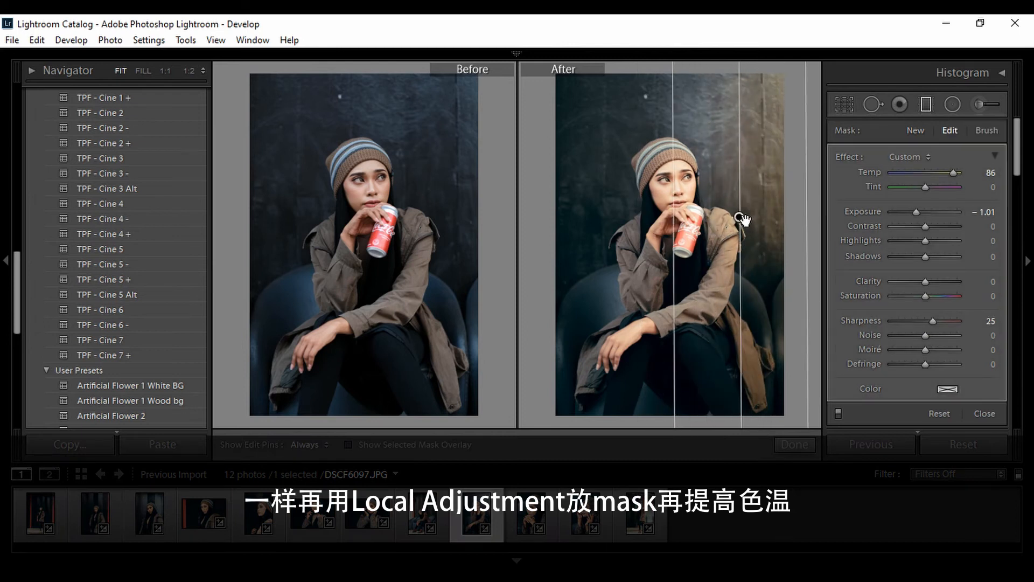
{"action": "left_click_drag", "start_coordinate": [666, 218], "coordinate": [609, 216]}
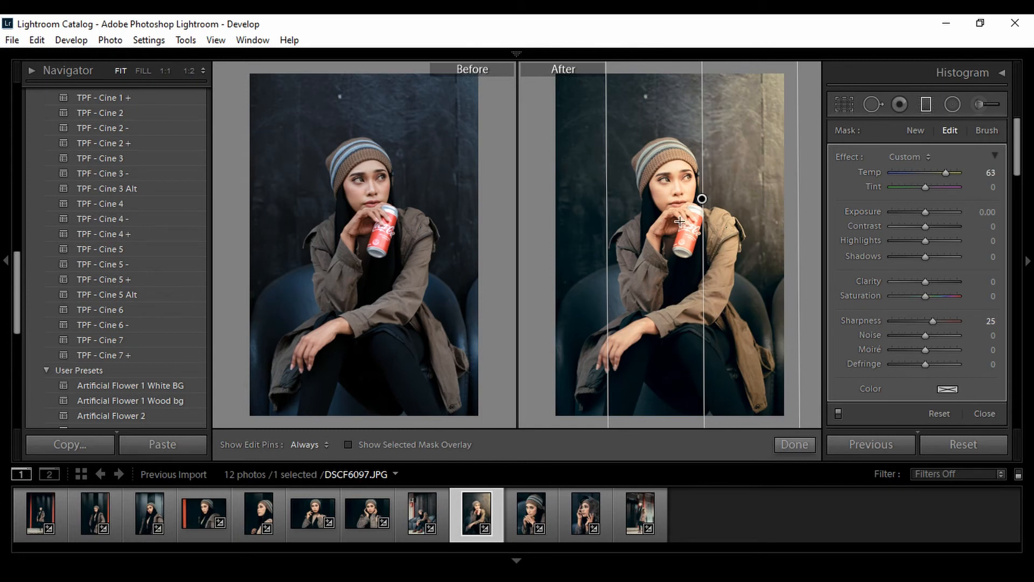
{"action": "left_click_drag", "start_coordinate": [679, 222], "coordinate": [697, 196]}
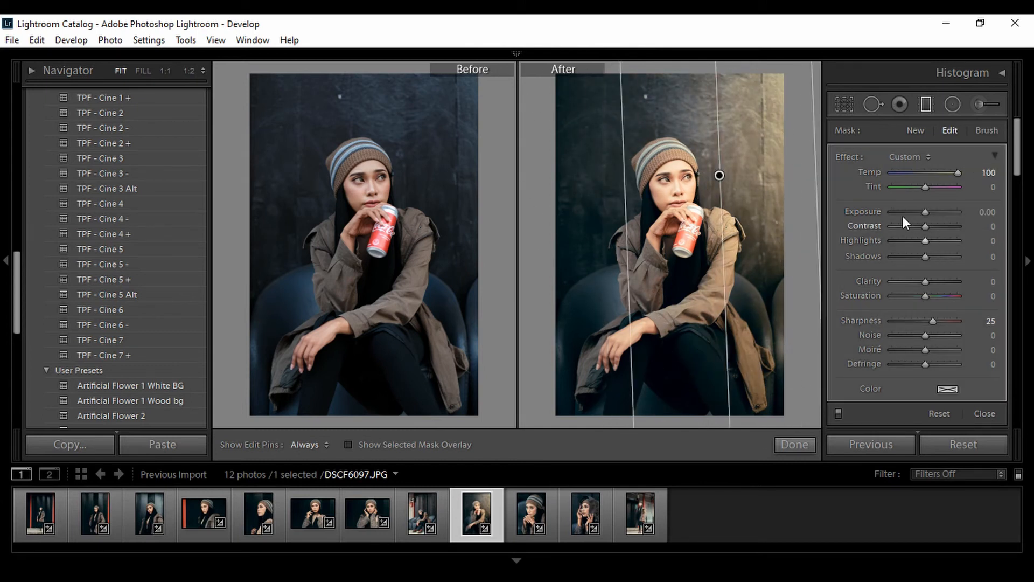
Set the warm graduated filter's saturation to 42 and finish editing the filter
{"action": "left_click_drag", "start_coordinate": [1018, 150], "coordinate": [1018, 165]}
{"action": "left_click_drag", "start_coordinate": [925, 216], "coordinate": [931, 216]}
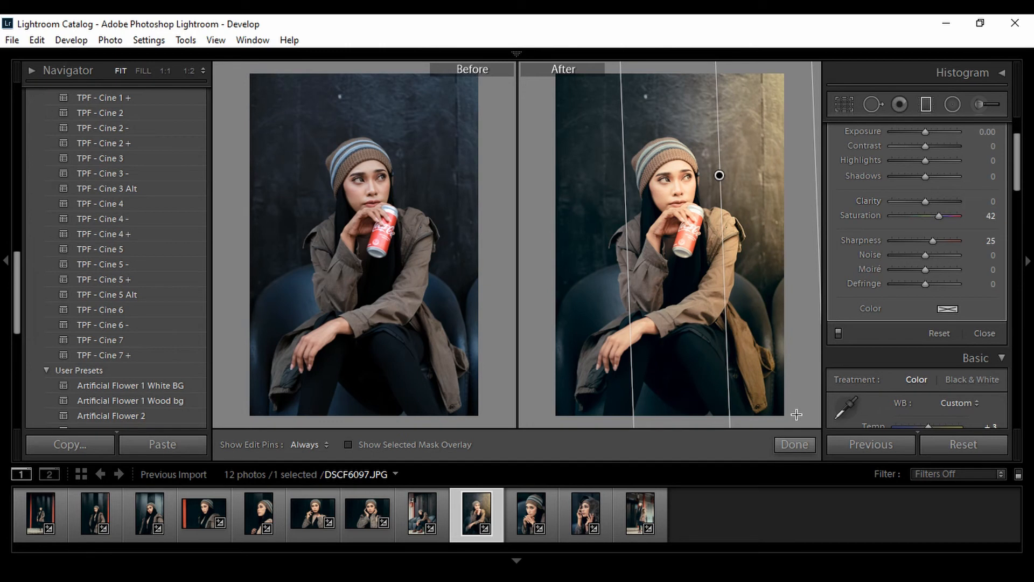
{"action": "left_click", "coordinate": [795, 445]}
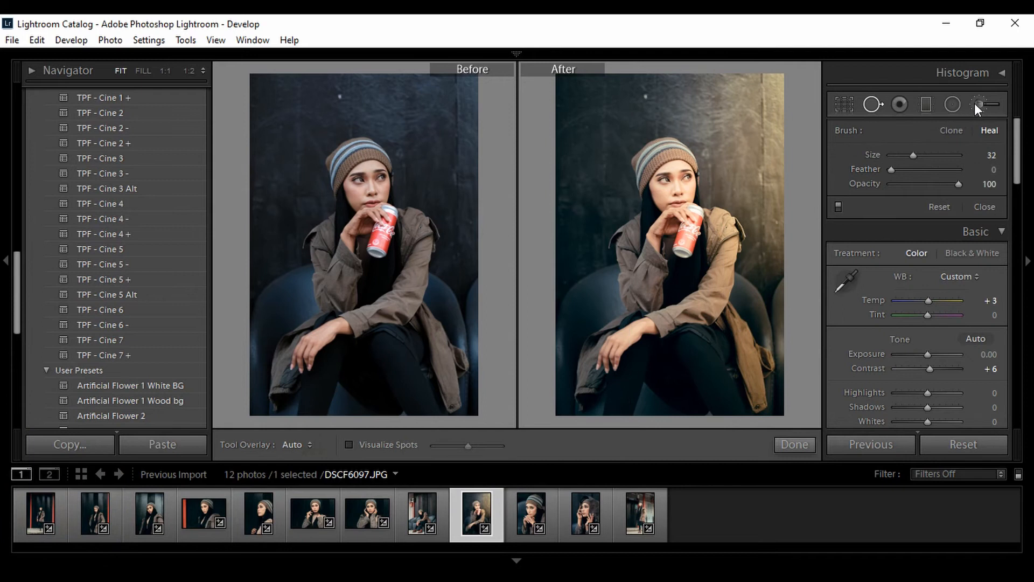
Darken the shaded side of the woman's face with a negative-exposure adjustment brush, and fine-tune the photo's vibrance
{"action": "left_click", "coordinate": [986, 104]}
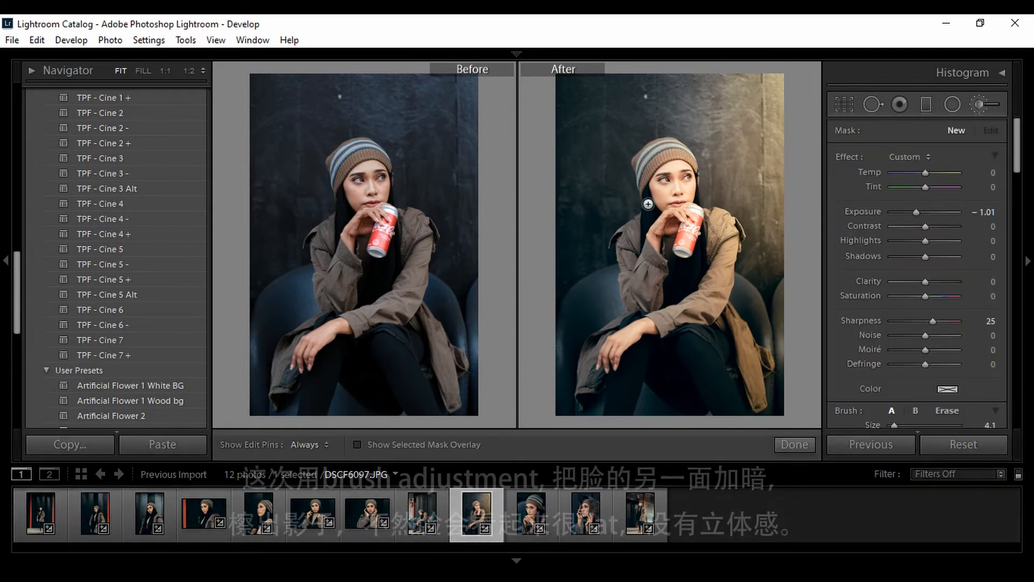
{"action": "left_click_drag", "start_coordinate": [640, 201], "coordinate": [650, 203]}
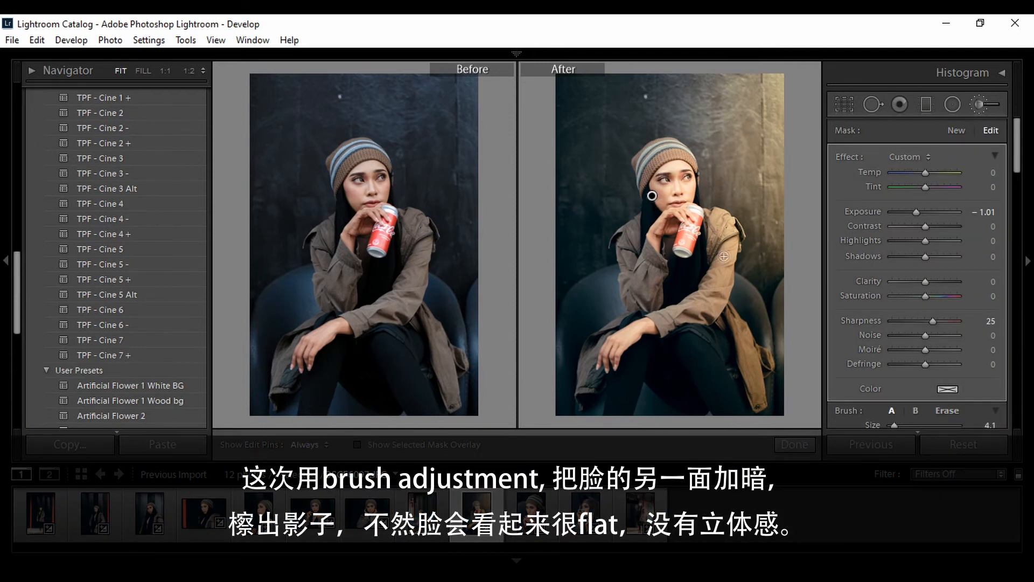
{"action": "key", "text": "ctrl+z"}
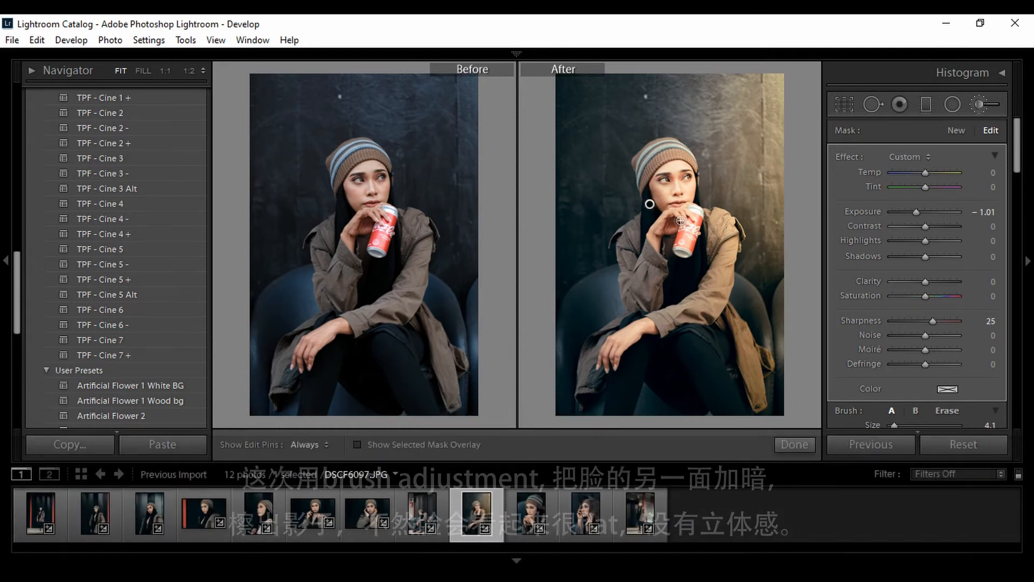
{"action": "key", "text": "z"}
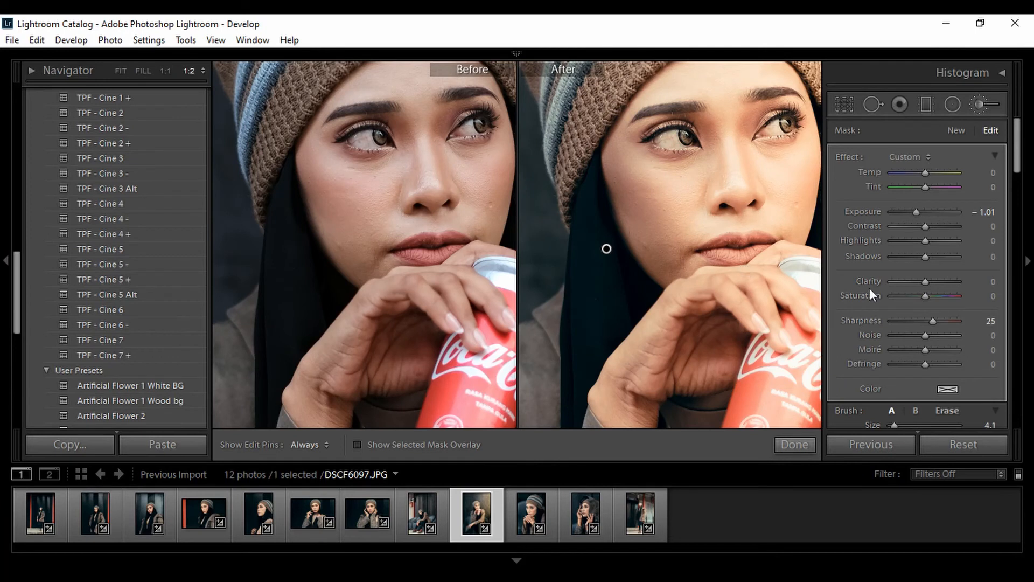
{"action": "left_click_drag", "start_coordinate": [901, 212], "coordinate": [920, 212]}
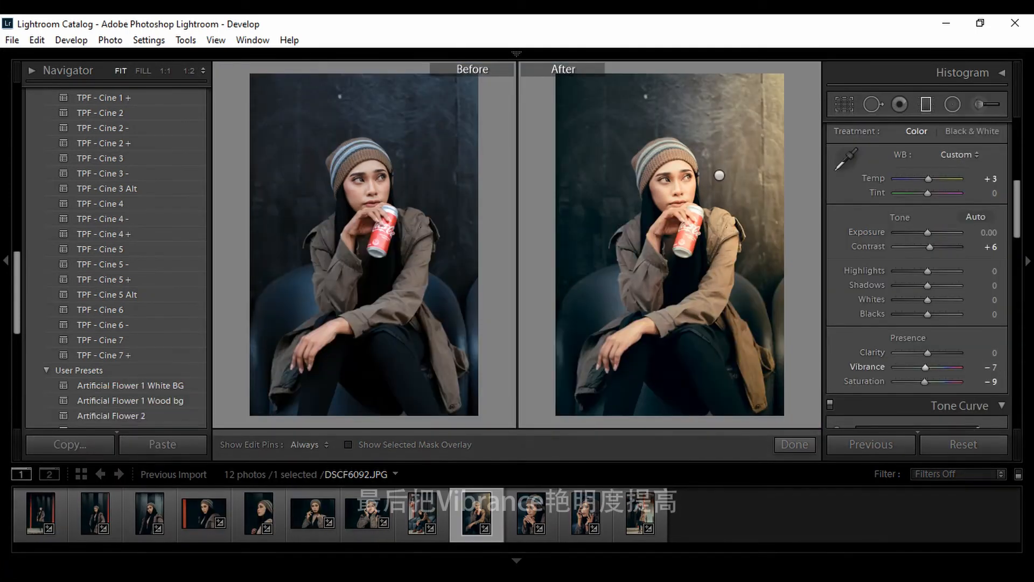
{"action": "left_click_drag", "start_coordinate": [924, 367], "coordinate": [918, 368]}
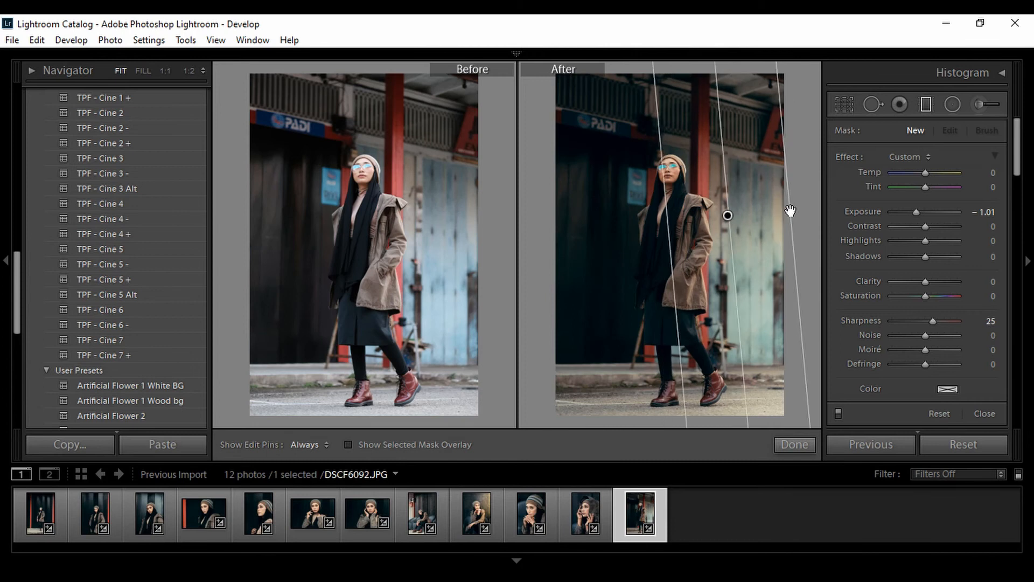
Place a wide graduated filter across the standing street portrait DSCF6092.JPG, with temperature 18 and exposure 0.60
{"action": "left_click_drag", "start_coordinate": [791, 211], "coordinate": [800, 218]}
{"action": "mouse_move", "coordinate": [735, 220]}
{"action": "left_mouse_down"}
{"action": "mouse_move", "coordinate": [673, 219]}
{"action": "mouse_move", "coordinate": [797, 206]}
{"action": "mouse_move", "coordinate": [755, 206]}
{"action": "left_mouse_up"}
{"action": "left_click_drag", "start_coordinate": [917, 212], "coordinate": [934, 212]}
{"action": "left_click_drag", "start_coordinate": [766, 142], "coordinate": [727, 143]}
{"action": "mouse_move", "coordinate": [669, 331]}
{"action": "left_mouse_down"}
{"action": "mouse_move", "coordinate": [596, 252]}
{"action": "mouse_move", "coordinate": [670, 314]}
{"action": "left_mouse_up"}
{"action": "left_click_drag", "start_coordinate": [733, 222], "coordinate": [792, 215]}
{"action": "left_click_drag", "start_coordinate": [608, 221], "coordinate": [561, 220]}
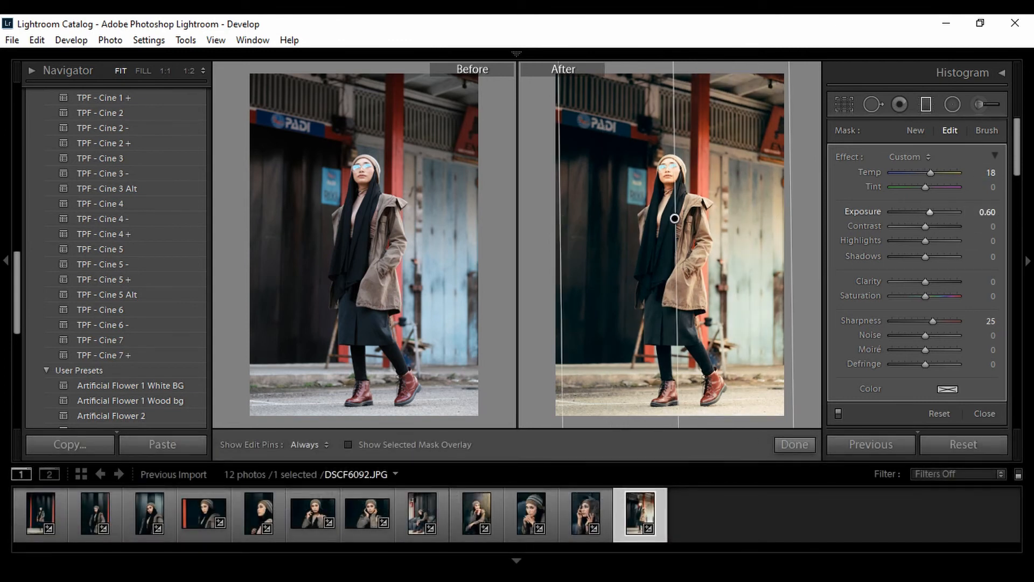
Compare the street portrait with the graduated filter's effect switched off and on
{"action": "scroll", "coordinate": [1020, 161], "scroll_direction": "down", "scroll_amount": 3}
{"action": "left_click", "coordinate": [839, 316]}
{"action": "left_click", "coordinate": [838, 316]}
{"action": "left_click", "coordinate": [839, 315]}
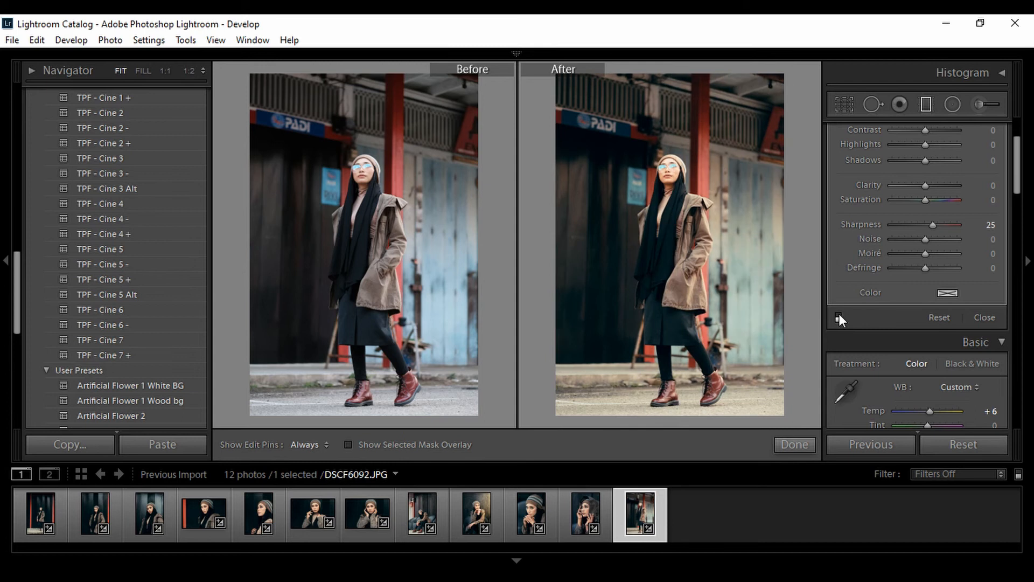
{"action": "left_click", "coordinate": [840, 315]}
{"action": "left_click", "coordinate": [839, 316]}
{"action": "left_click", "coordinate": [838, 315]}
{"action": "scroll", "coordinate": [916, 243], "scroll_direction": "up", "scroll_amount": 3}
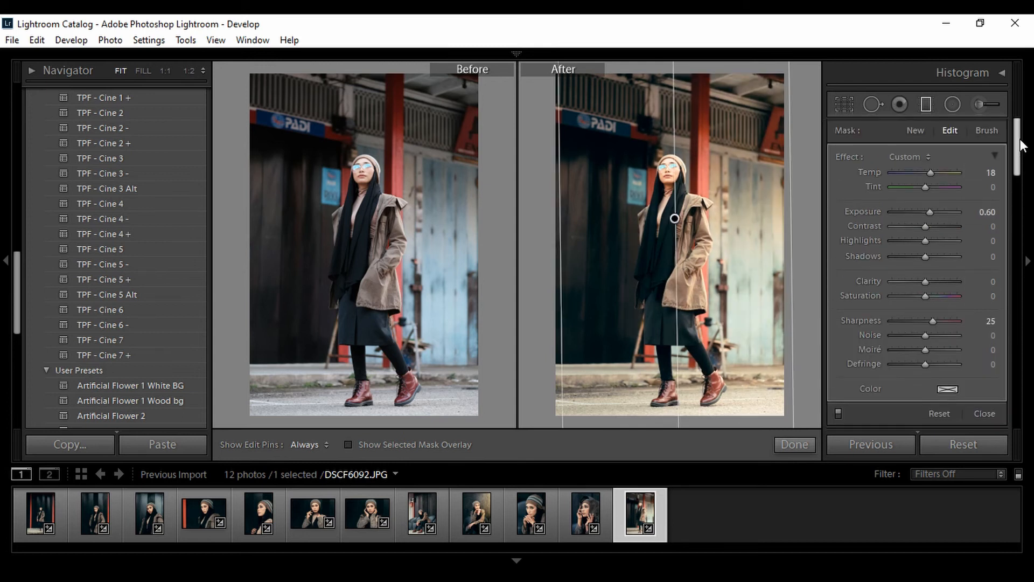
Soften the street portrait's graduated filter to exposure 0.30 and temperature 13, compare its effect, and finish editing it
{"action": "left_click_drag", "start_coordinate": [929, 212], "coordinate": [993, 213]}
{"action": "left_click_drag", "start_coordinate": [1018, 147], "coordinate": [1018, 178]}
{"action": "left_click", "coordinate": [839, 243]}
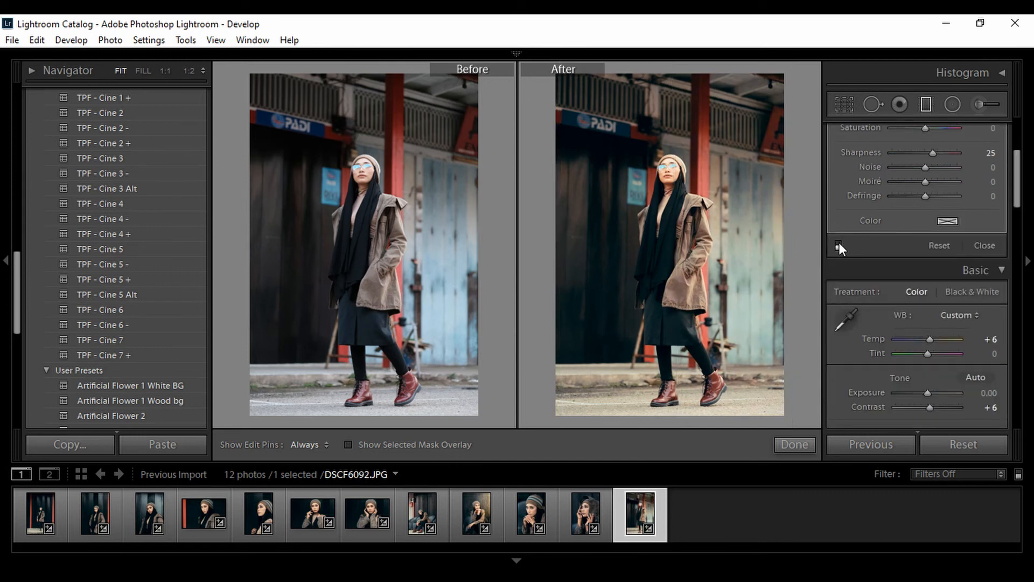
{"action": "left_click", "coordinate": [797, 441]}
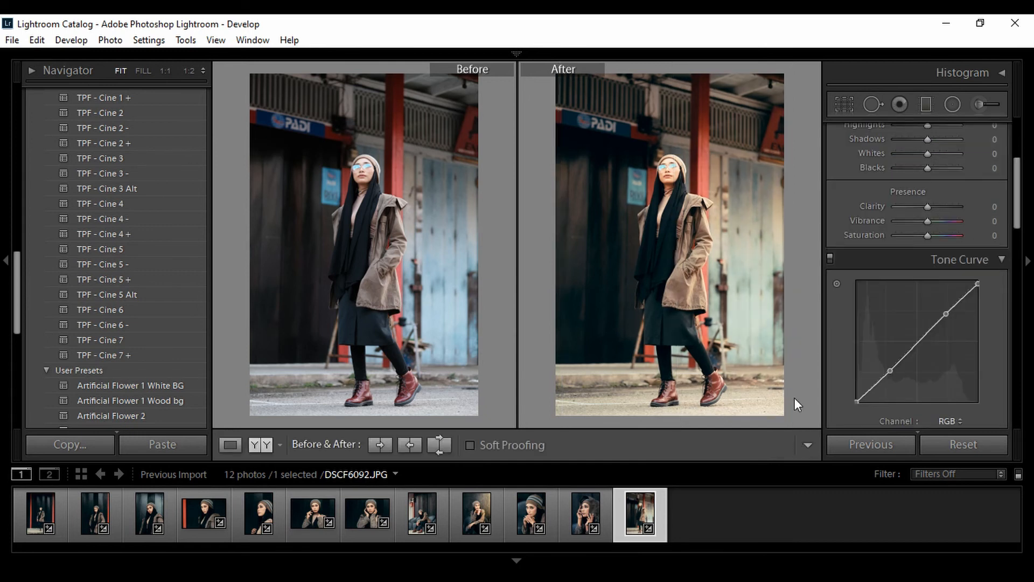
Reopen the street portrait's graduated filter and look through its settings and effect presets
{"action": "left_click_drag", "start_coordinate": [1017, 189], "coordinate": [1018, 146]}
{"action": "left_click", "coordinate": [926, 104]}
{"action": "left_click", "coordinate": [675, 219]}
{"action": "left_click", "coordinate": [996, 156]}
{"action": "left_click", "coordinate": [996, 156]}
{"action": "left_click", "coordinate": [926, 158]}
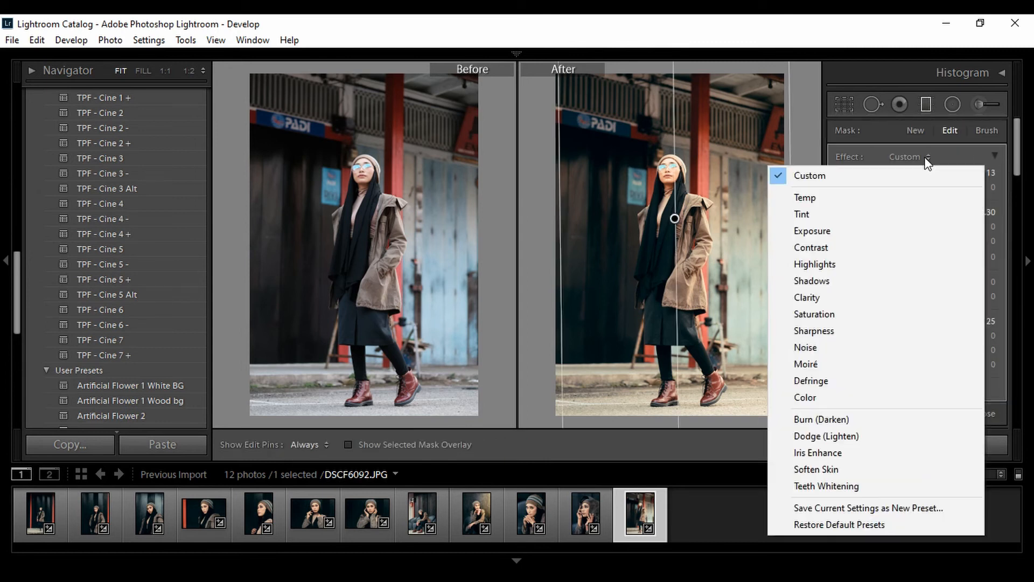
{"action": "left_click", "coordinate": [1014, 354]}
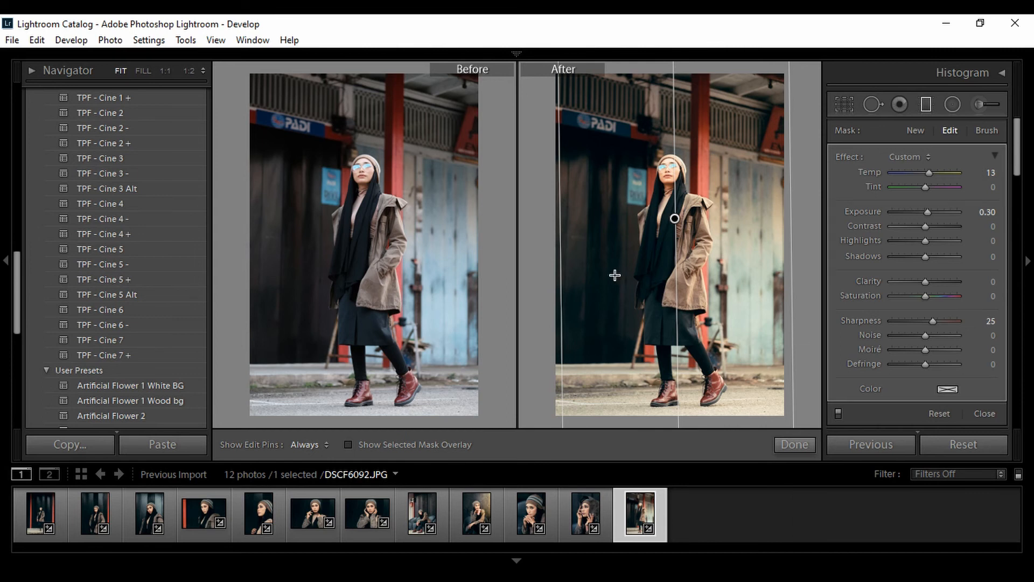
Finish the current filter edit, reopen the Graduated Filter tool, and make a further gradient adjustment over the standing woman
{"action": "mouse_move", "coordinate": [1018, 142]}
{"action": "left_mouse_down"}
{"action": "mouse_move", "coordinate": [1025, 198]}
{"action": "mouse_move", "coordinate": [1028, 130]}
{"action": "left_mouse_up"}
{"action": "left_click", "coordinate": [794, 444]}
{"action": "left_click", "coordinate": [926, 105]}
{"action": "mouse_move", "coordinate": [672, 248]}
{"action": "left_mouse_down"}
{"action": "mouse_move", "coordinate": [529, 251]}
{"action": "mouse_move", "coordinate": [658, 263]}
{"action": "left_mouse_up"}
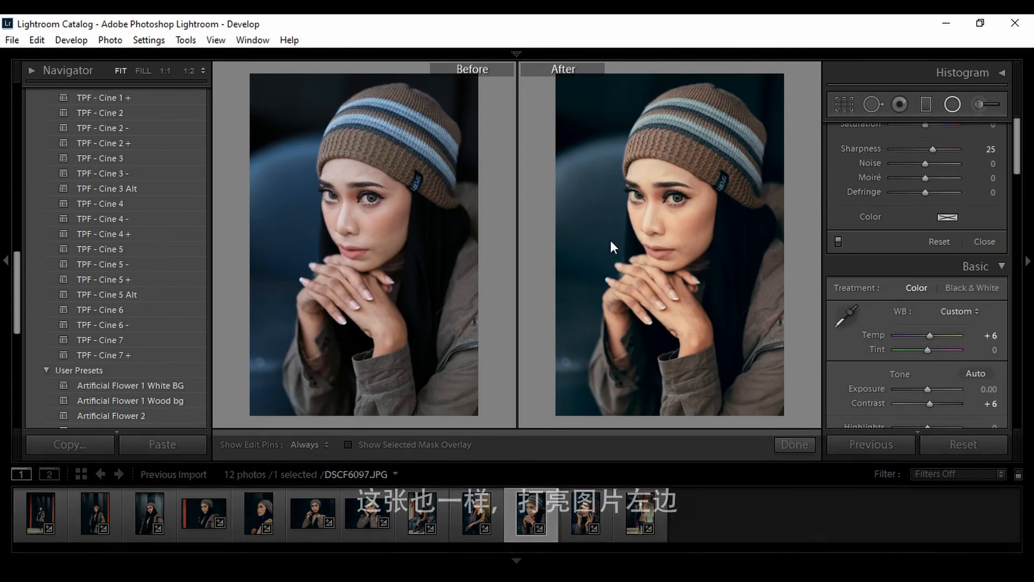
Add a large radial filter at the left edge of the striped-beanie portrait, with exposure 1.50 and temperature 0
{"action": "left_click_drag", "start_coordinate": [590, 205], "coordinate": [693, 370]}
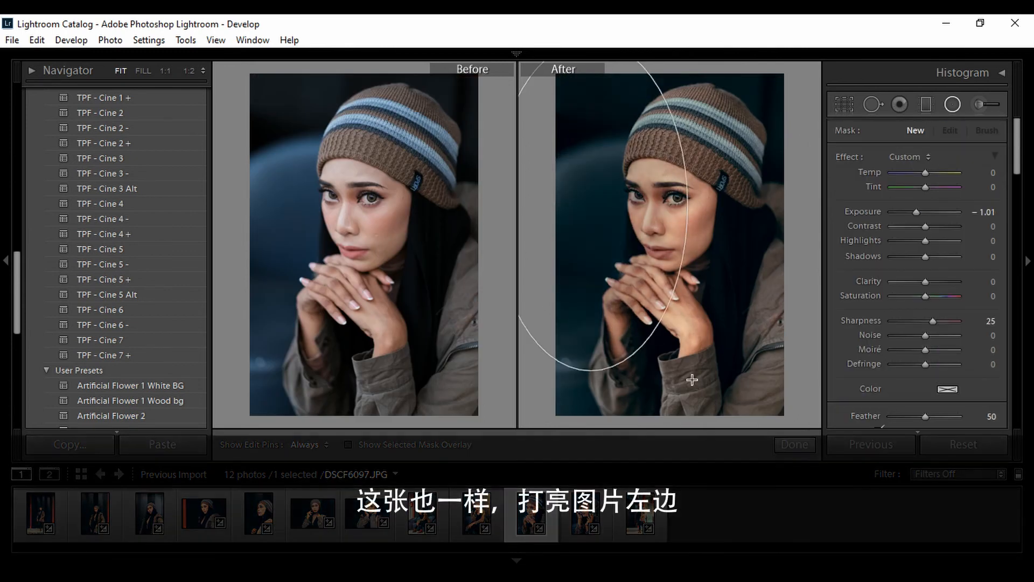
{"action": "left_click_drag", "start_coordinate": [916, 217], "coordinate": [930, 211]}
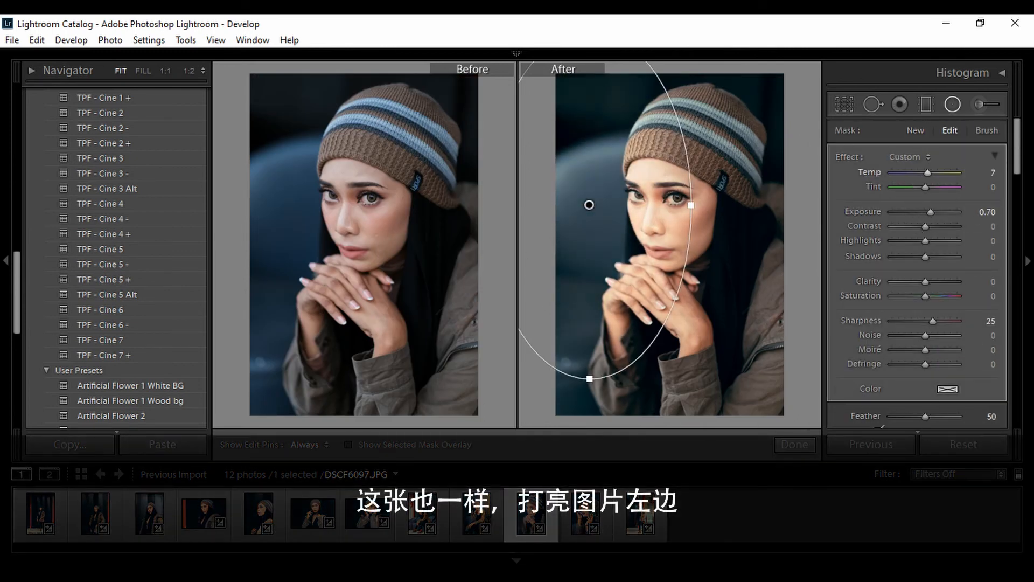
{"action": "left_click_drag", "start_coordinate": [588, 207], "coordinate": [551, 180]}
{"action": "left_click_drag", "start_coordinate": [931, 212], "coordinate": [938, 211]}
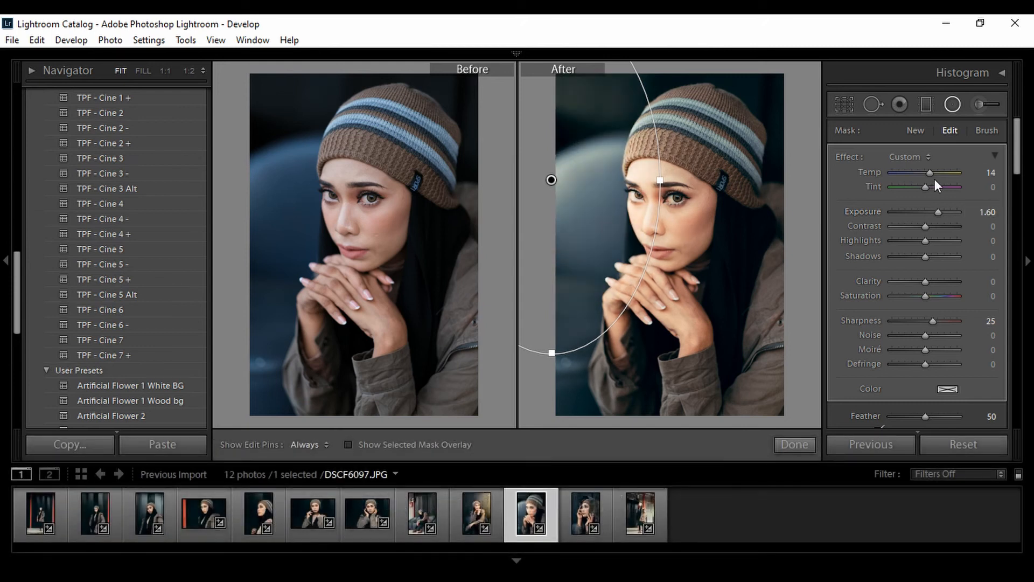
{"action": "left_click_drag", "start_coordinate": [987, 212], "coordinate": [986, 214]}
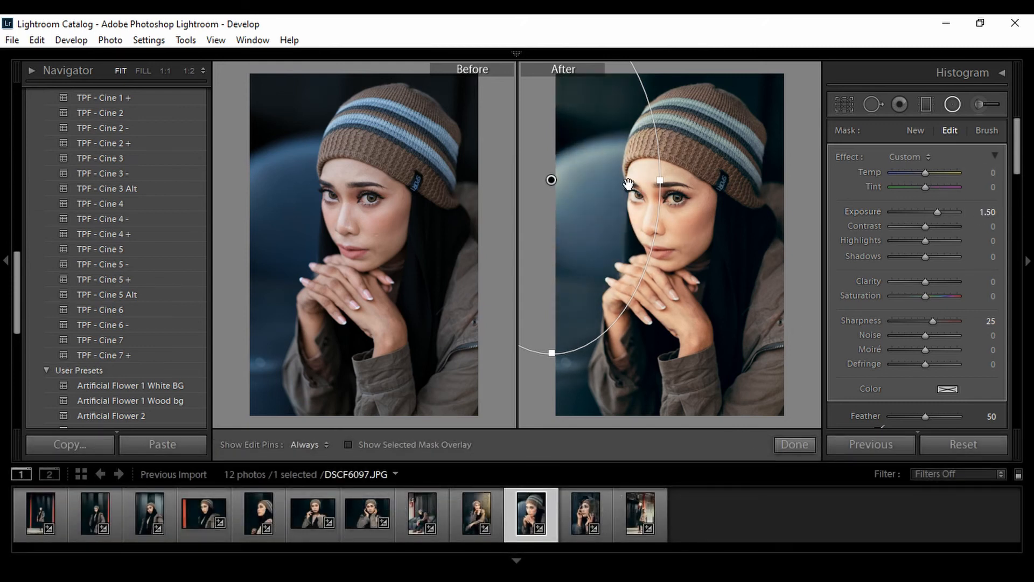
{"action": "mouse_move", "coordinate": [653, 183]}
{"action": "left_mouse_down"}
{"action": "mouse_move", "coordinate": [636, 179]}
{"action": "mouse_move", "coordinate": [648, 176]}
{"action": "left_mouse_up"}
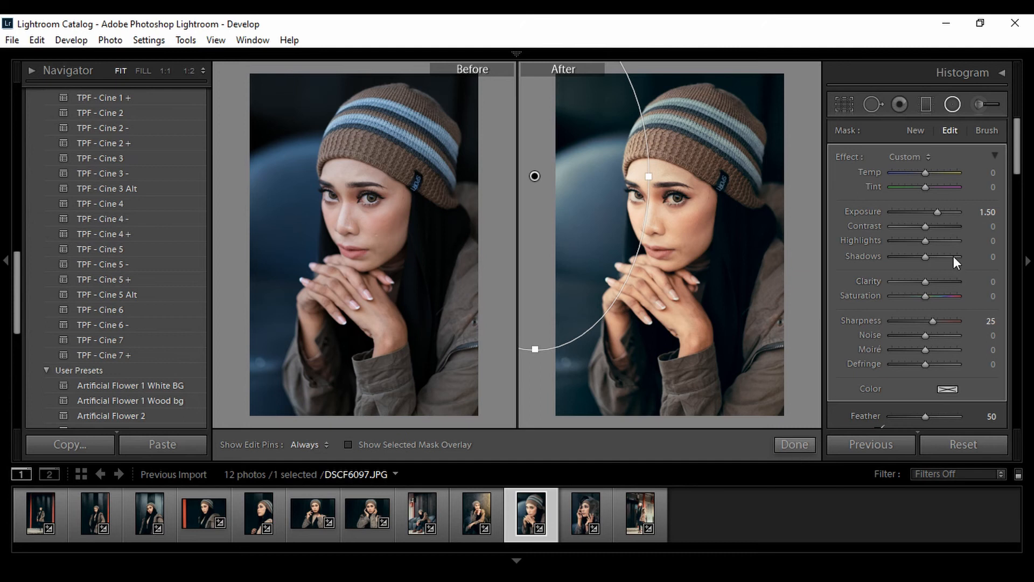
Finish the radial filter edit and fine-tune the striped-beanie portrait's overall white balance temperature to about +7
{"action": "left_click", "coordinate": [952, 104]}
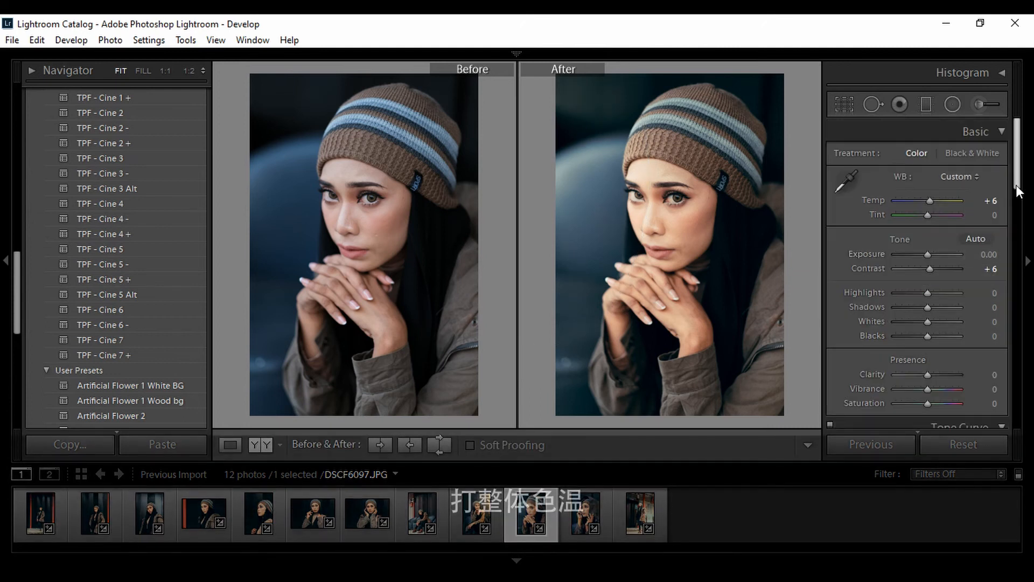
{"action": "left_click_drag", "start_coordinate": [933, 201], "coordinate": [934, 201]}
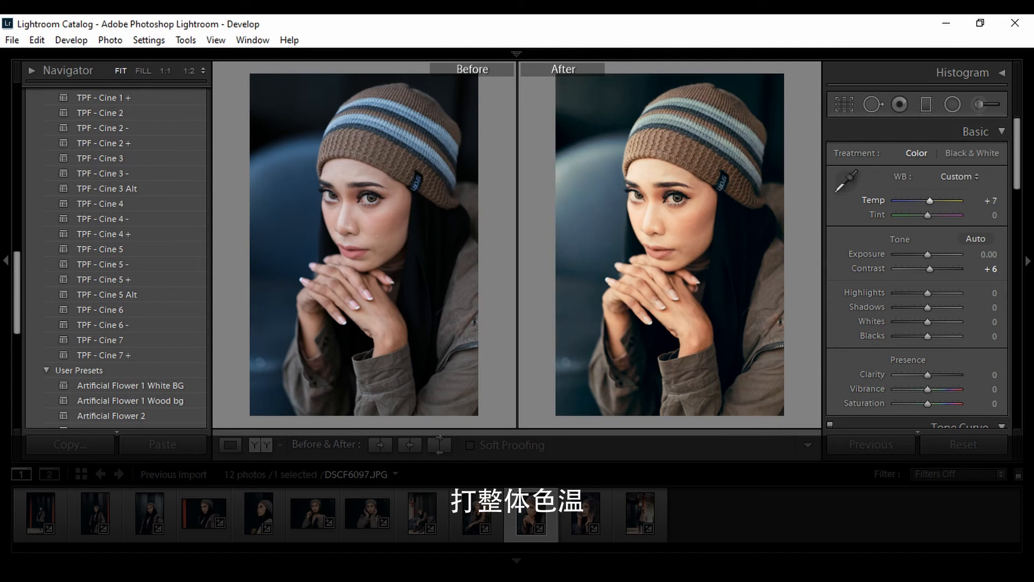
{"action": "left_click_drag", "start_coordinate": [928, 201], "coordinate": [930, 201]}
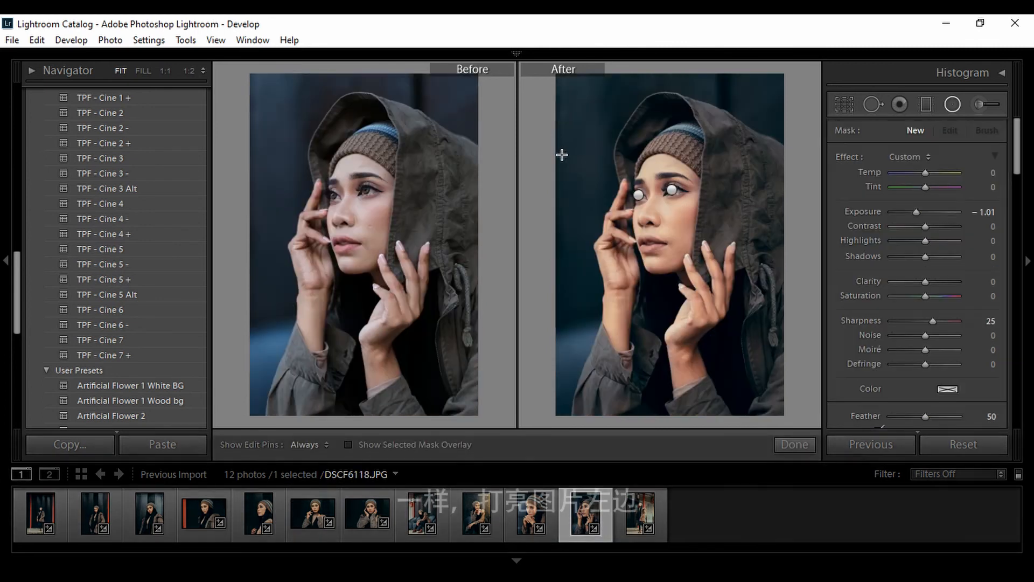
Add a large radial filter at the upper-left edge of the hooded portrait and raise its exposure to simulate side light
{"action": "left_click_drag", "start_coordinate": [560, 155], "coordinate": [644, 334]}
{"action": "left_click", "coordinate": [986, 214]}
{"action": "type", "text": "00"}
{"action": "key", "text": "Return"}
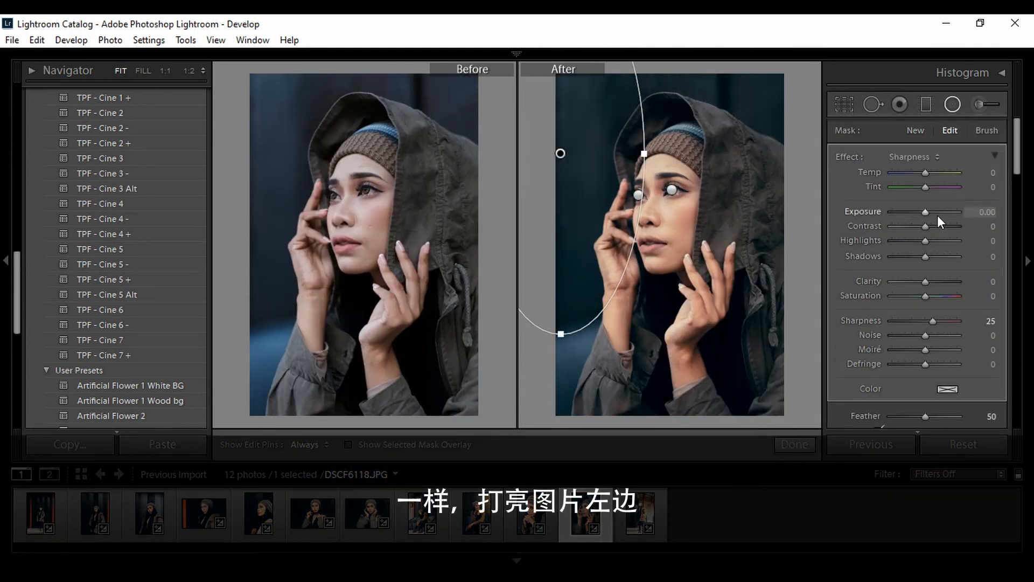
{"action": "type", "text": "1"}
{"action": "key", "text": "Return"}
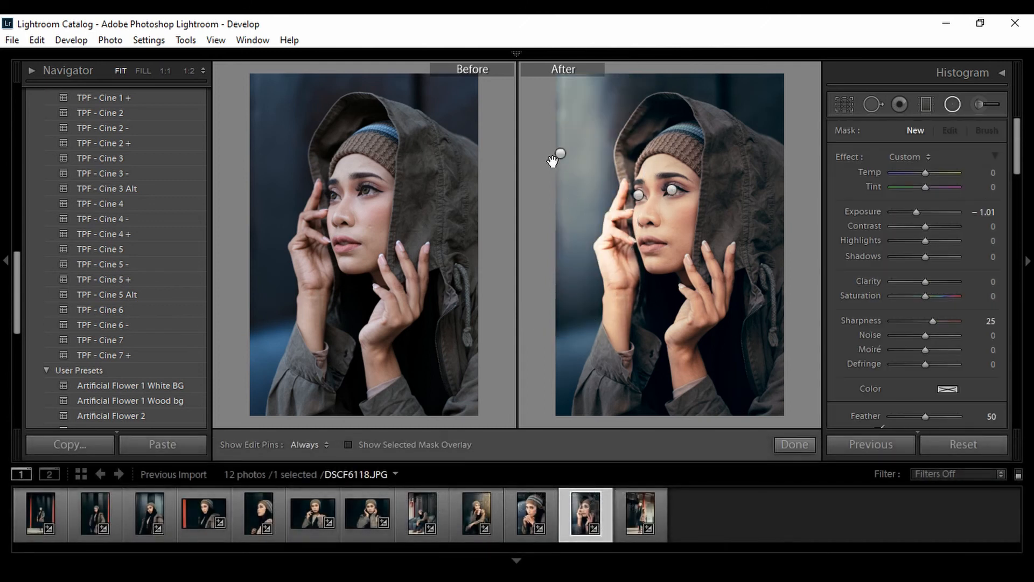
Move the hooded portrait's radial filter outward past the upper-left corner, enlarge its ellipse, and finish editing it
{"action": "left_click_drag", "start_coordinate": [559, 156], "coordinate": [528, 128]}
{"action": "left_click_drag", "start_coordinate": [557, 299], "coordinate": [608, 378]}
{"action": "left_click_drag", "start_coordinate": [614, 129], "coordinate": [636, 128]}
{"action": "left_click", "coordinate": [795, 447]}
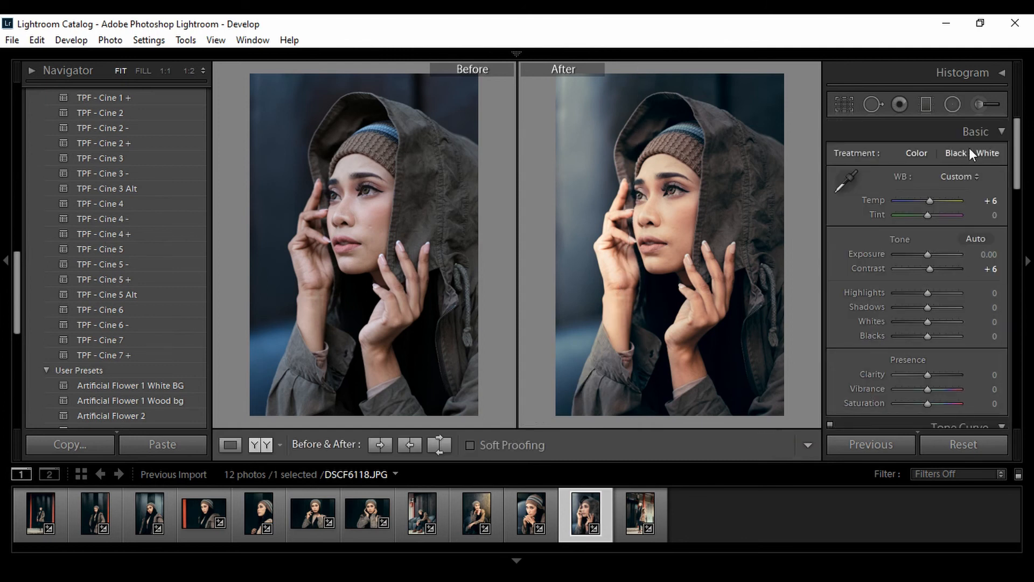
Reopen the hooded portrait's radial filter, widen it further across the face, lower its exposure, and finish the edit
{"action": "left_click", "coordinate": [953, 104]}
{"action": "left_click", "coordinate": [529, 129]}
{"action": "left_click_drag", "start_coordinate": [636, 128], "coordinate": [675, 156]}
{"action": "left_click_drag", "start_coordinate": [948, 212], "coordinate": [934, 212]}
{"action": "left_click", "coordinate": [795, 444]}
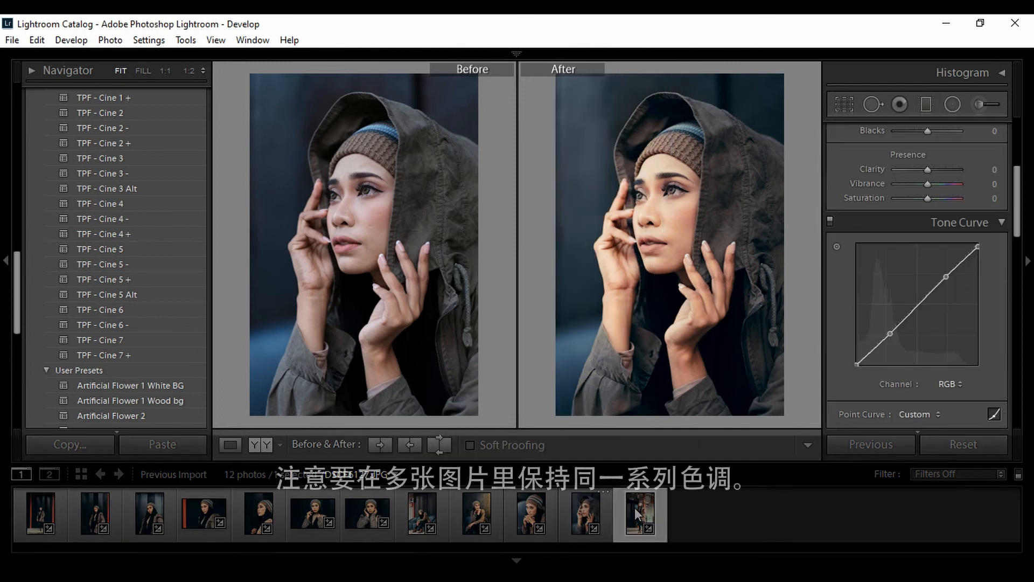
Compare the colour tone of the hooded portrait with the striped-beanie portrait and the neighbouring photos in the series
{"action": "left_click", "coordinate": [636, 509]}
{"action": "left_click", "coordinate": [598, 517]}
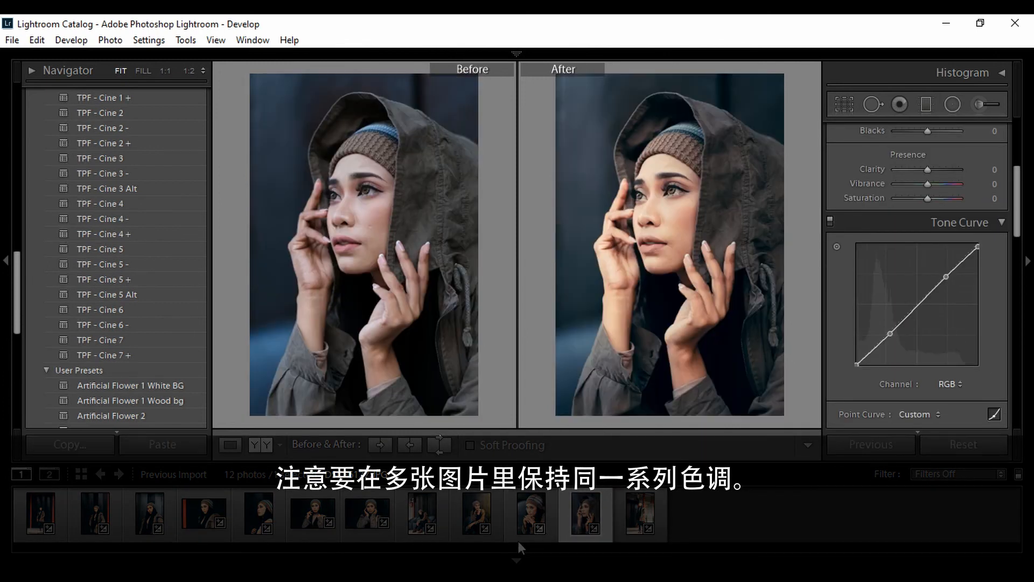
{"action": "left_click", "coordinate": [531, 518]}
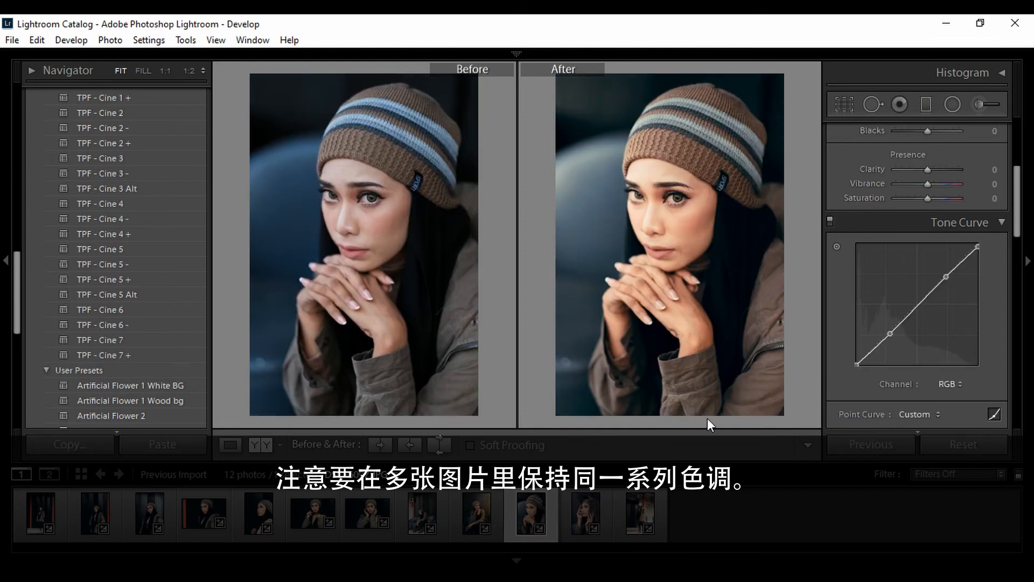
{"action": "left_click", "coordinate": [563, 515]}
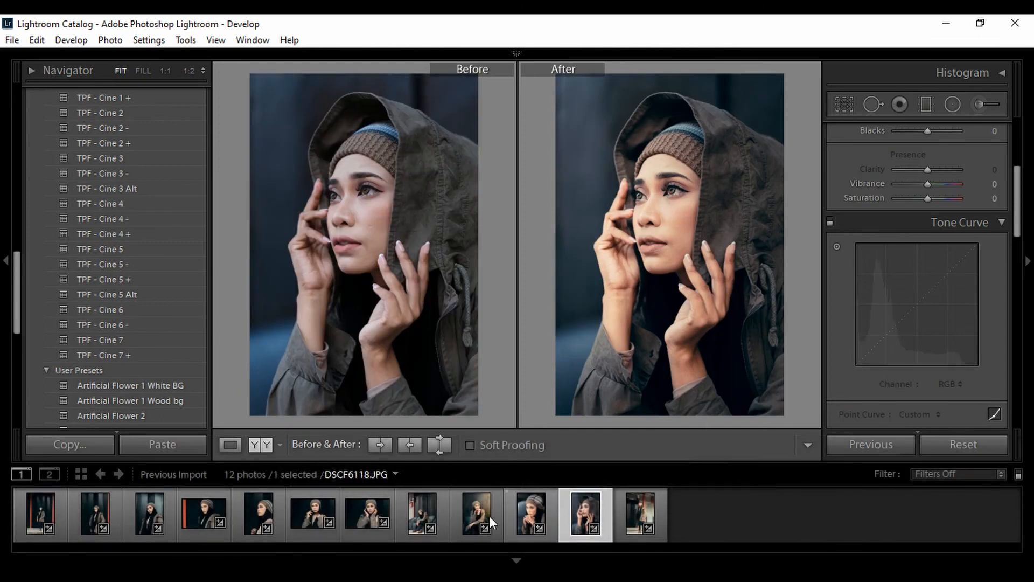
{"action": "left_click", "coordinate": [480, 516]}
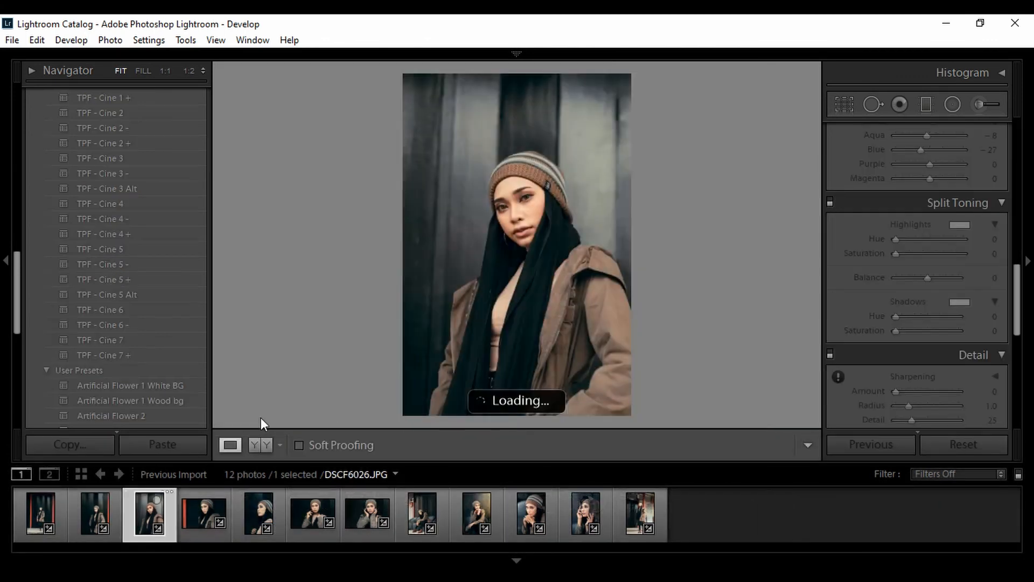
Copy the develop settings of DSCF6026.JPG without local adjustments, spot removal or crop, and paste them onto DSCF6059.JPG
{"action": "left_click", "coordinate": [83, 442]}
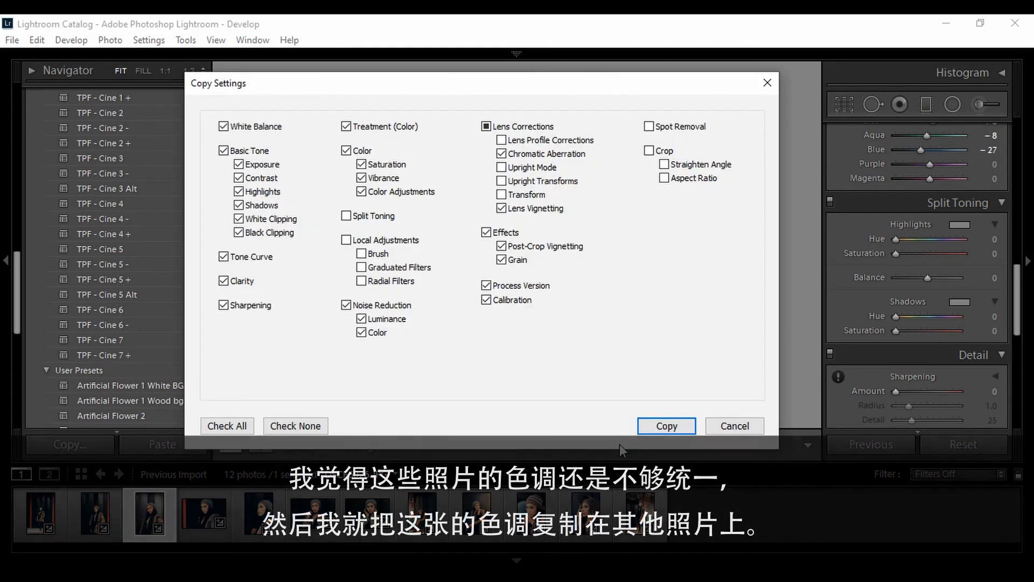
{"action": "left_click", "coordinate": [667, 425]}
{"action": "left_click", "coordinate": [329, 537]}
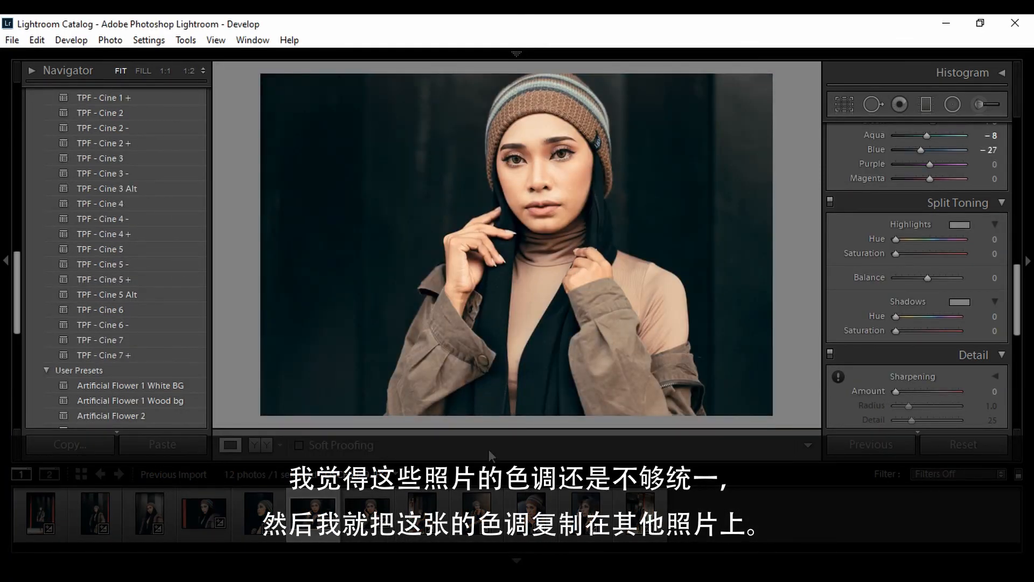
{"action": "left_click", "coordinate": [379, 531]}
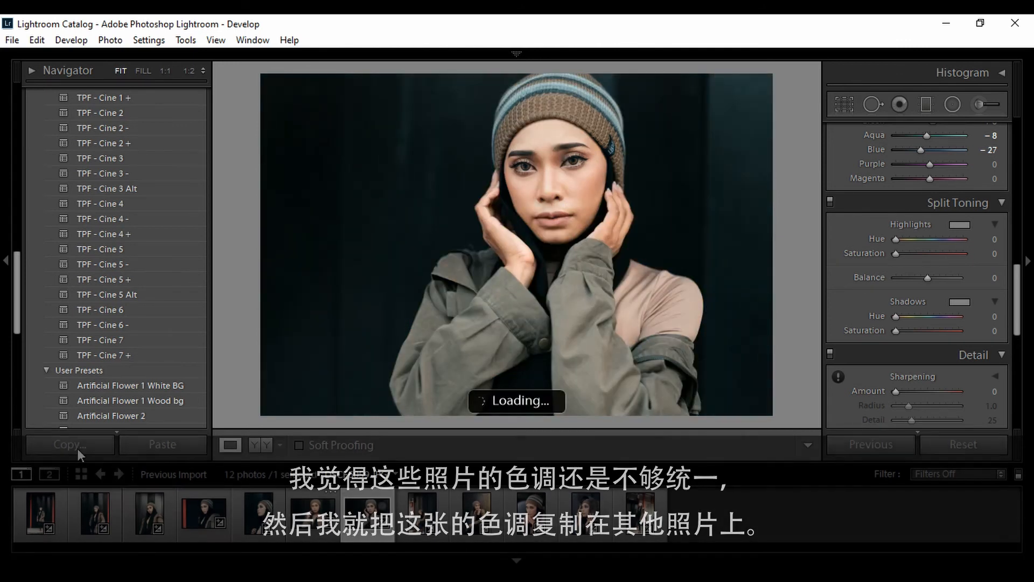
{"action": "left_click", "coordinate": [170, 445]}
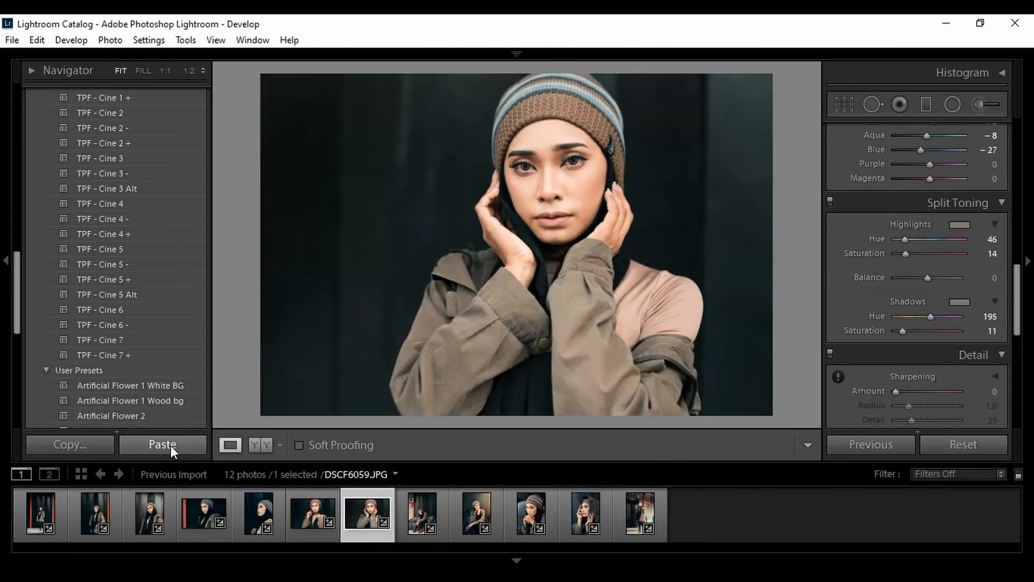
Paste the copied develop settings onto the seated portrait DSCF6092.JPG and the hooded portrait DSCF6118.JPG
{"action": "left_click", "coordinate": [473, 516]}
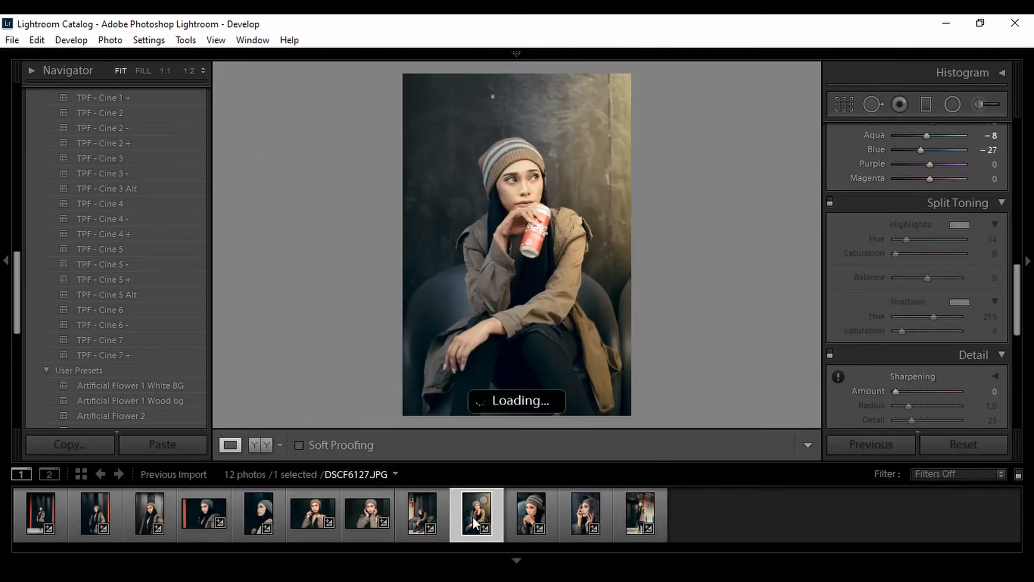
{"action": "left_click", "coordinate": [173, 446]}
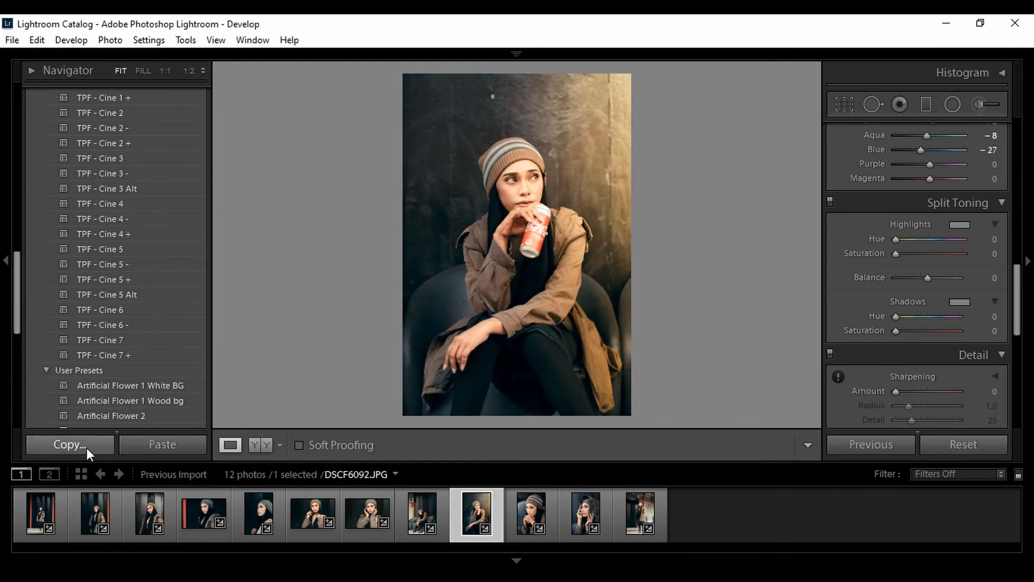
{"action": "left_click", "coordinate": [585, 516]}
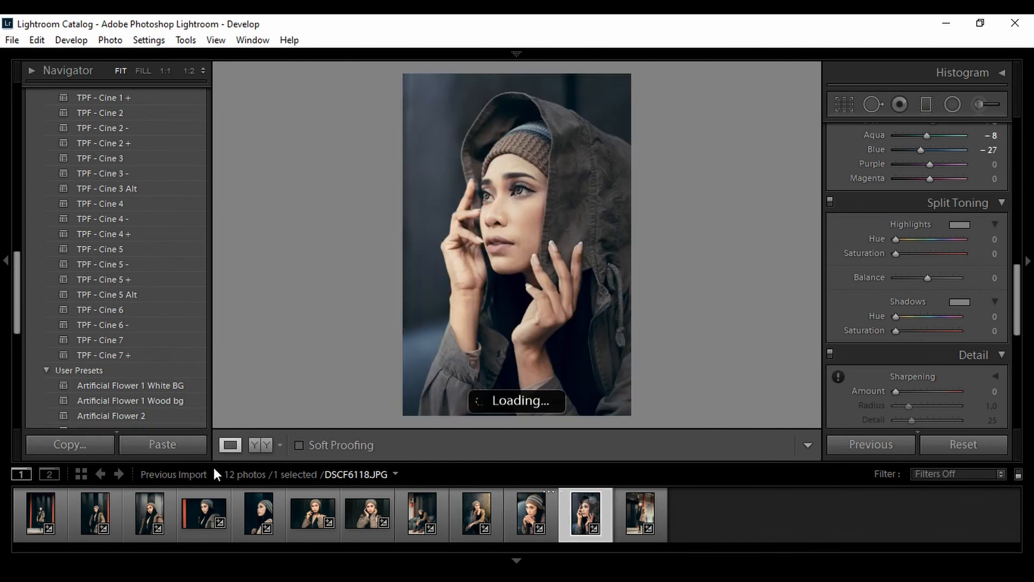
{"action": "left_click", "coordinate": [135, 448]}
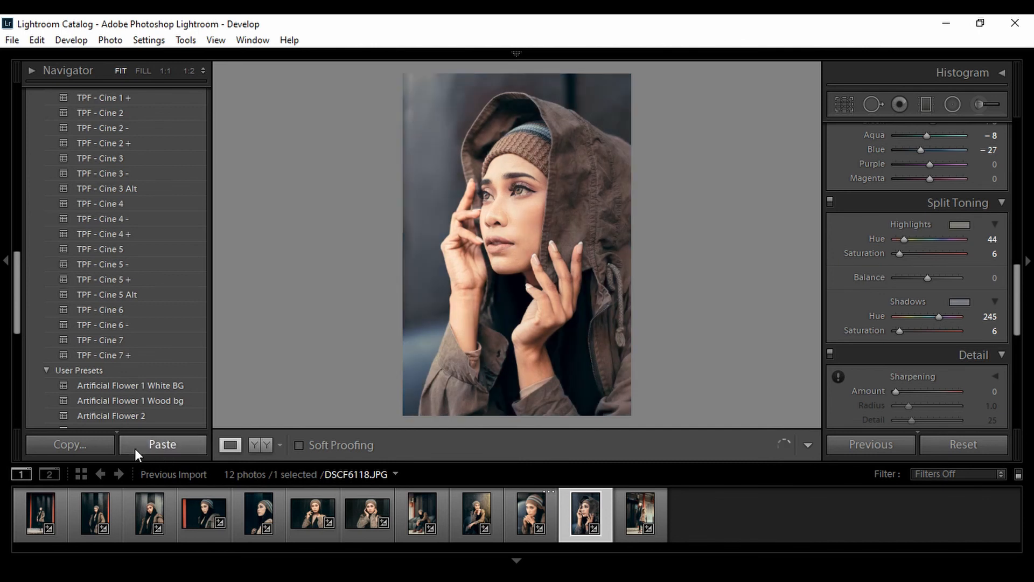
Review the graded photos one after another, from the full-length street shot back through the hooded, striped-beanie and seated portraits
{"action": "left_click", "coordinate": [639, 512]}
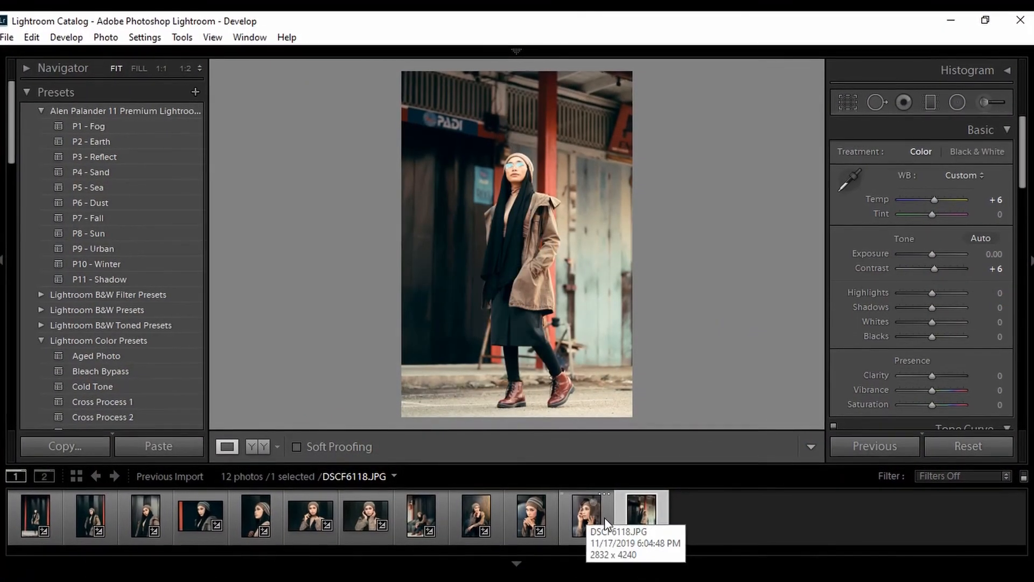
{"action": "left_click", "coordinate": [594, 523]}
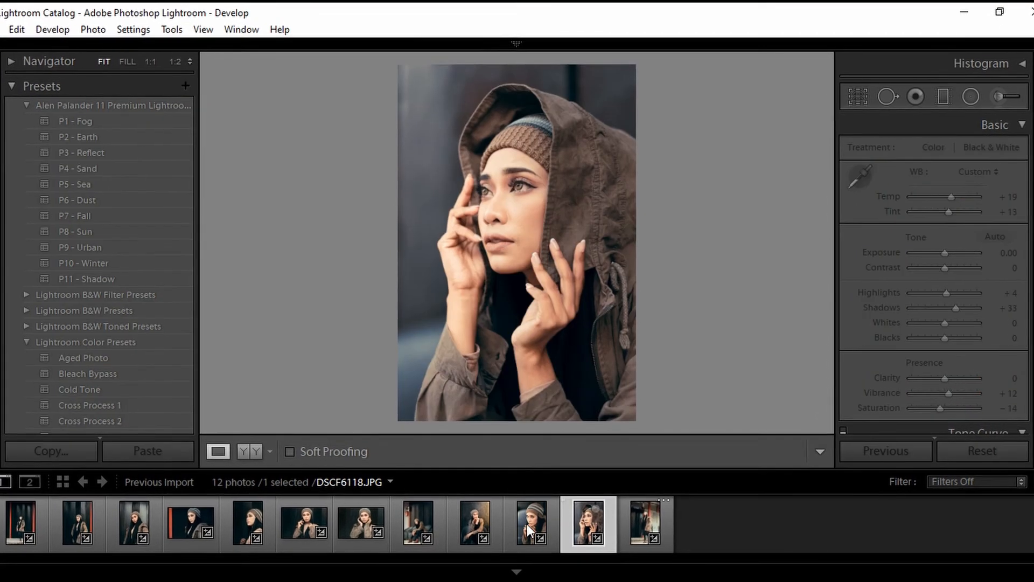
{"action": "left_click", "coordinate": [527, 526]}
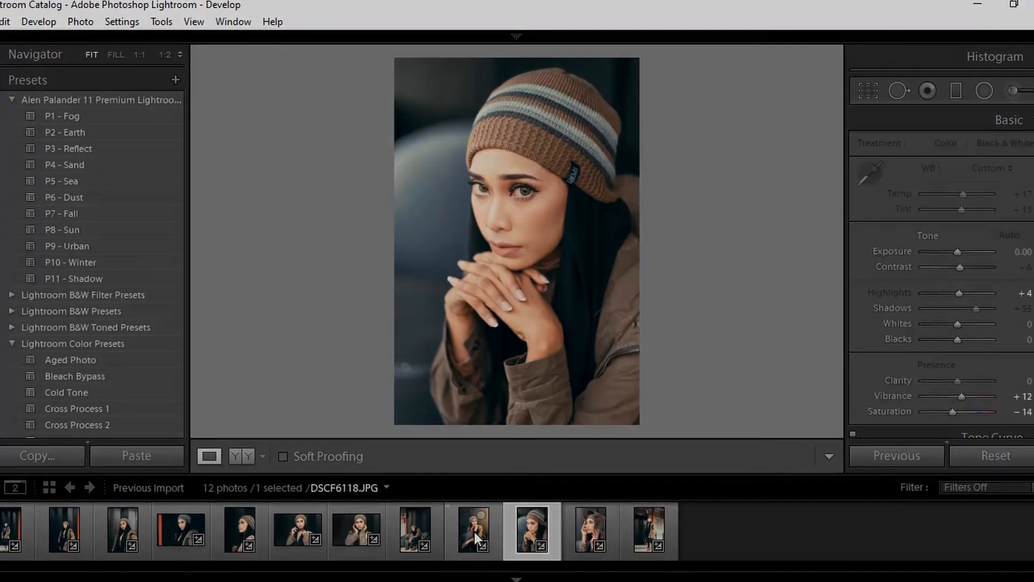
{"action": "left_click", "coordinate": [474, 525]}
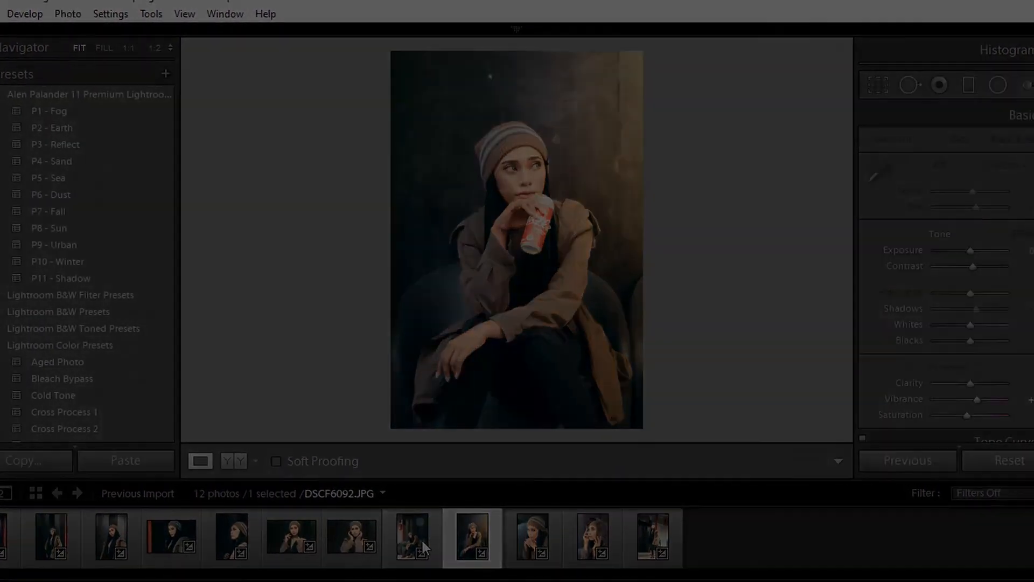
{"action": "left_click", "coordinate": [421, 538]}
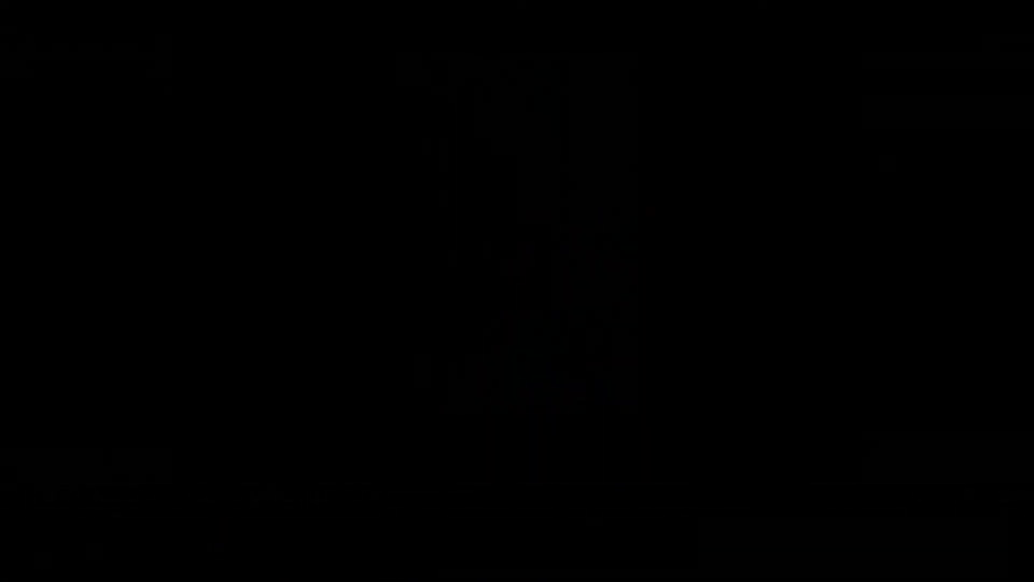